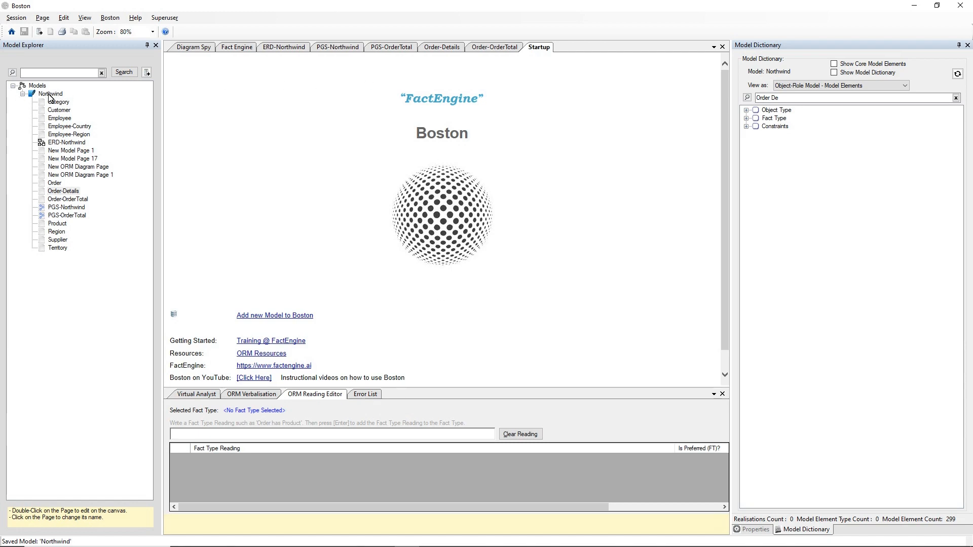
Open the PGS-Northwind page and show its Order node in the ERD-Northwind entity-relationship diagram
double_click(68, 209)
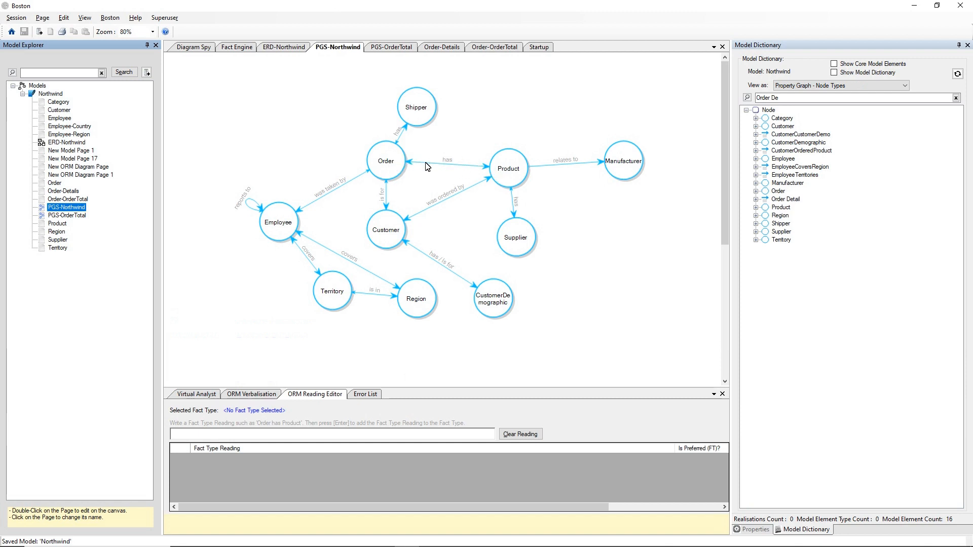
left_click(396, 169)
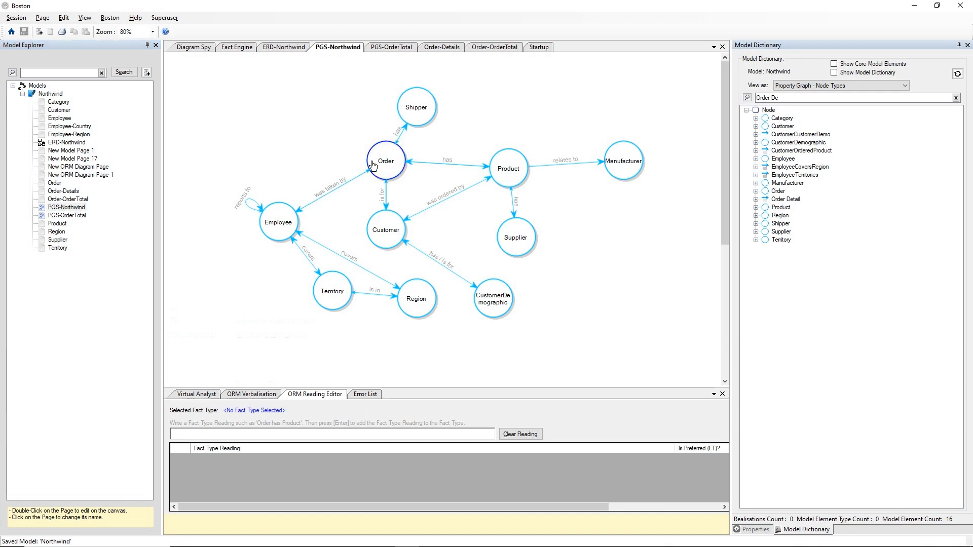
right_click(381, 162)
mouse_move(408, 167)
mouse_move(527, 191)
left_click(582, 193)
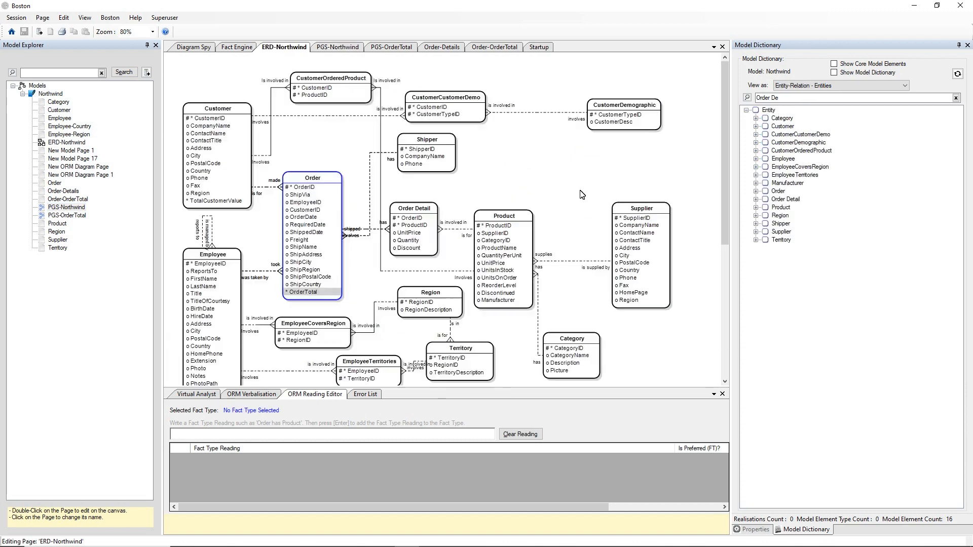
left_click(523, 180)
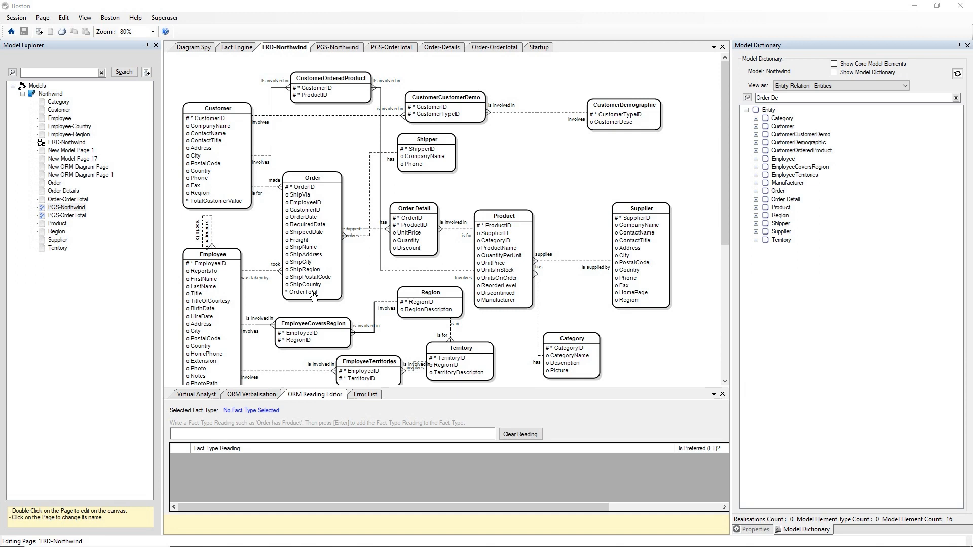
Display the ORM verbalisation of the Order entity's OrderTotal attribute and examine its derivation formula, including SUM and the OrderTotal alias
left_click(263, 397)
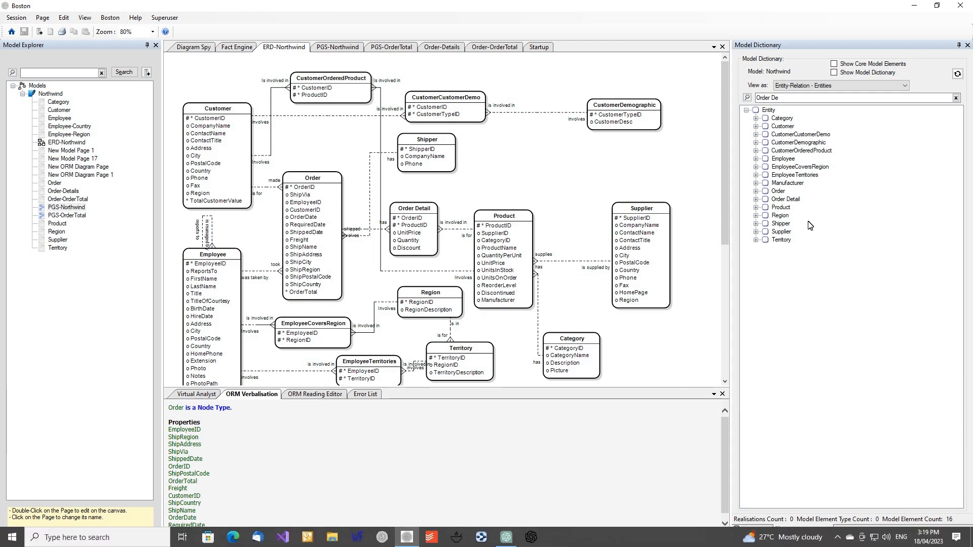
left_click(315, 293)
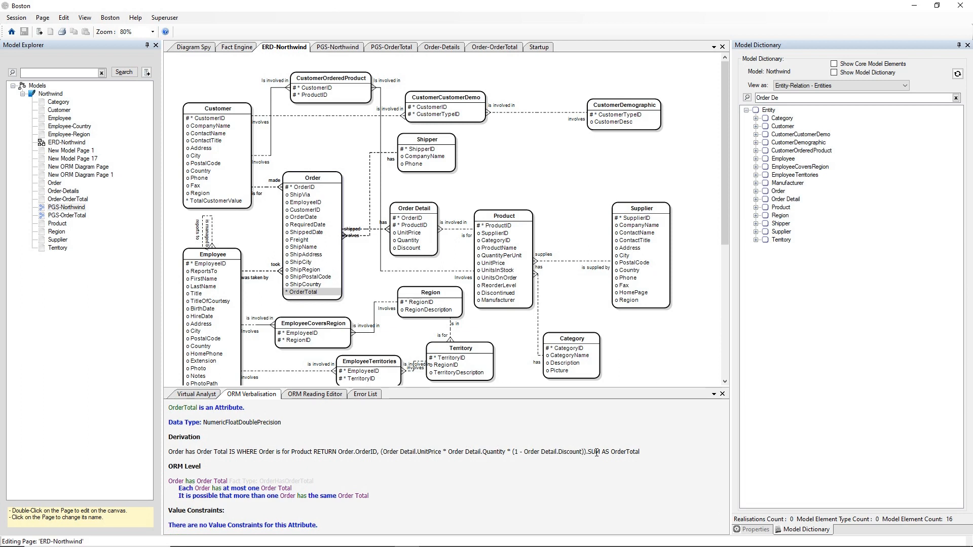
left_click_drag(601, 451, 588, 454)
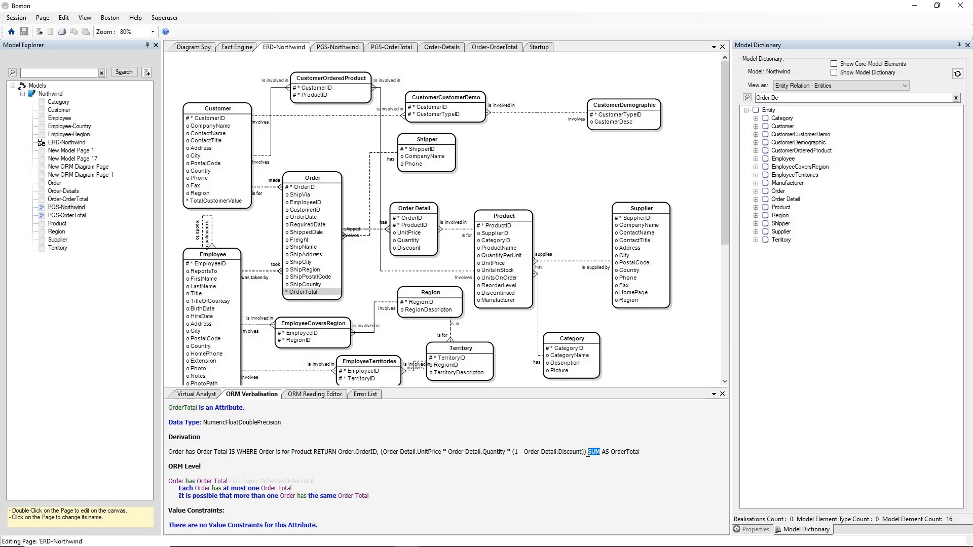
double_click(625, 451)
left_click(331, 453)
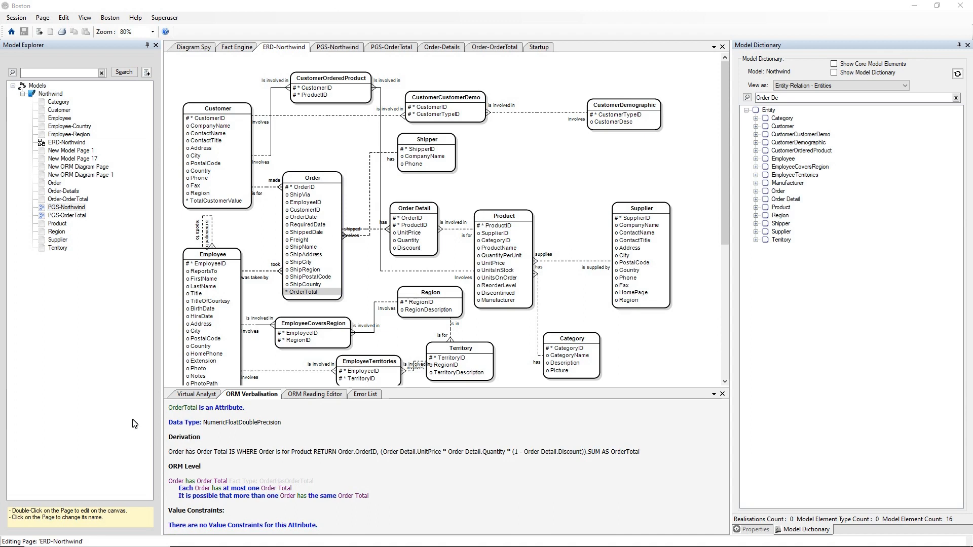
View the Order-OrderTotal page, then open the Order-Details page and inspect the Order Detail fact type between Order and Product
double_click(69, 201)
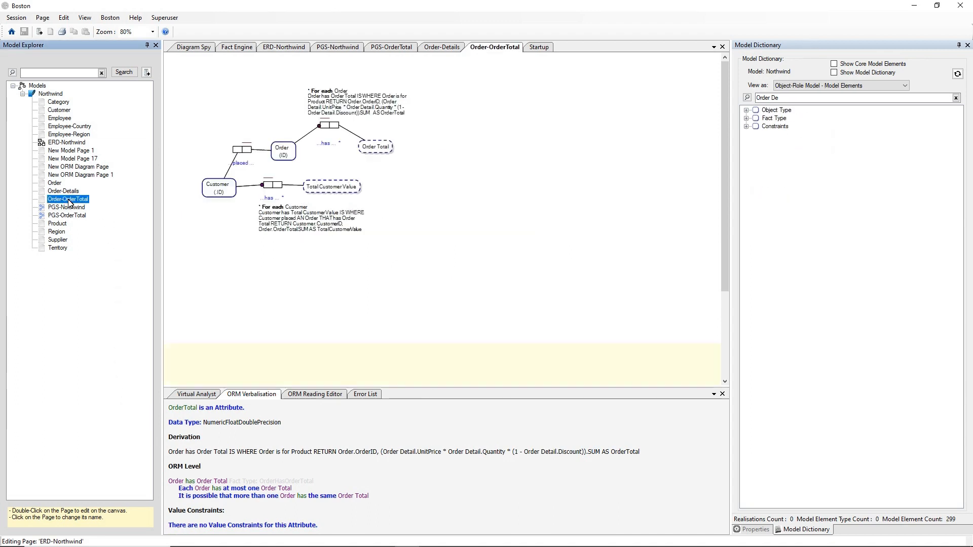
double_click(69, 191)
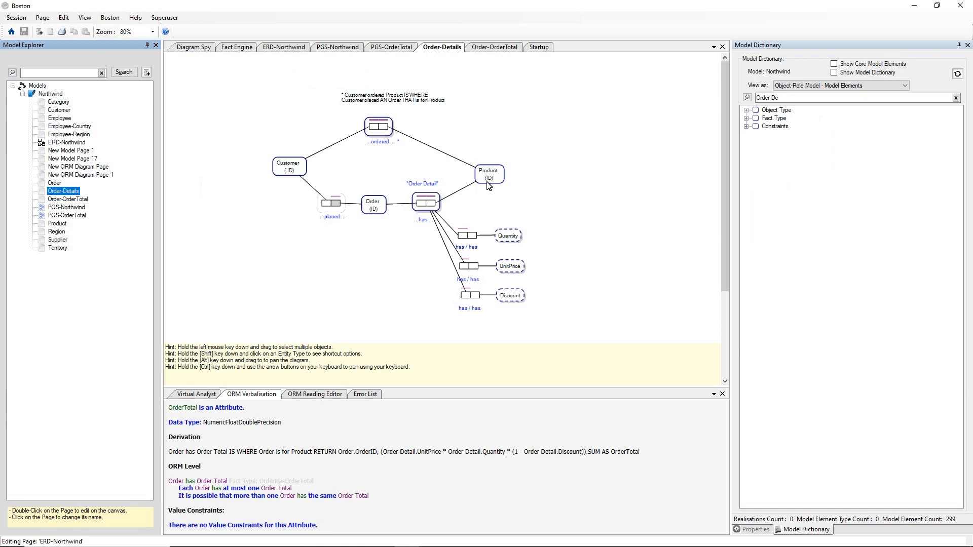
left_click(420, 203)
left_click(430, 204)
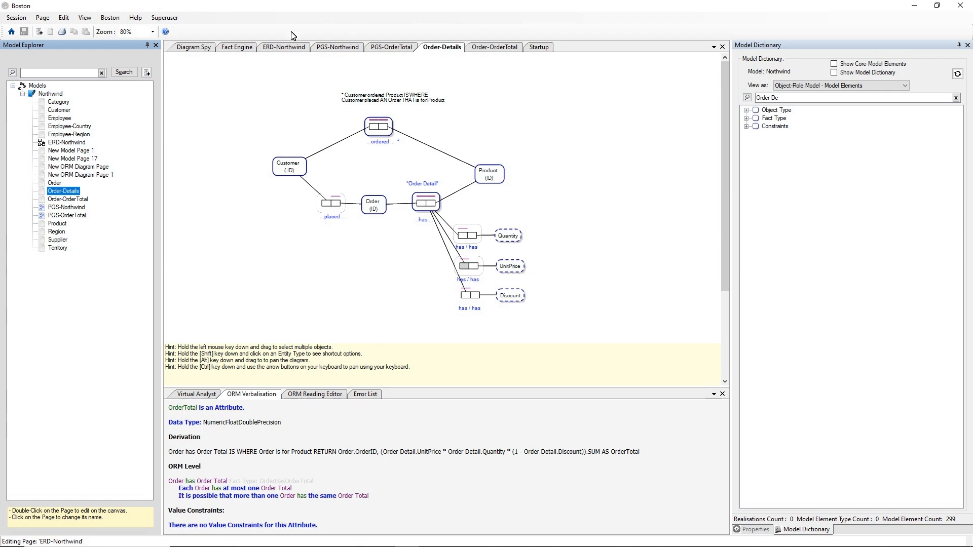
Filter the model dictionary by OrderTotal
left_click_drag(780, 97, 728, 99)
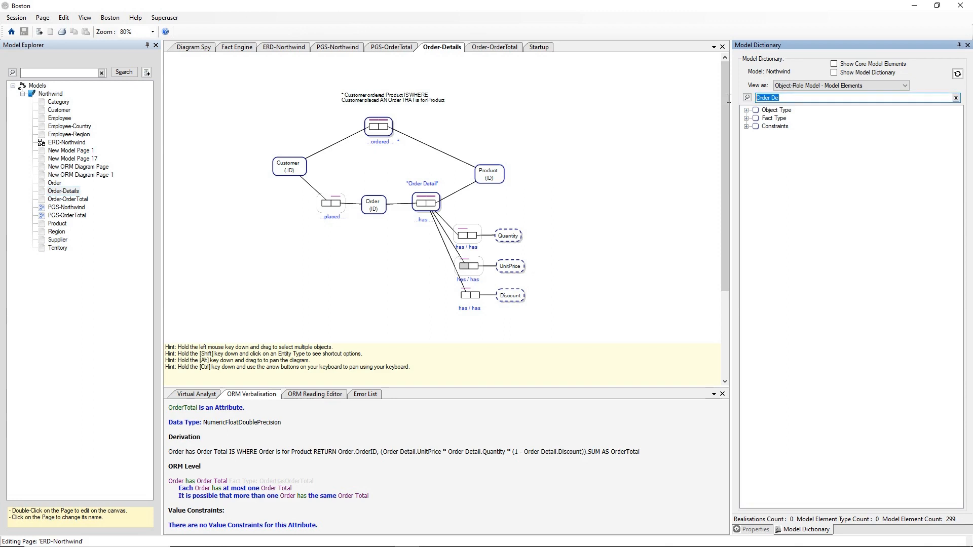
type("Or")
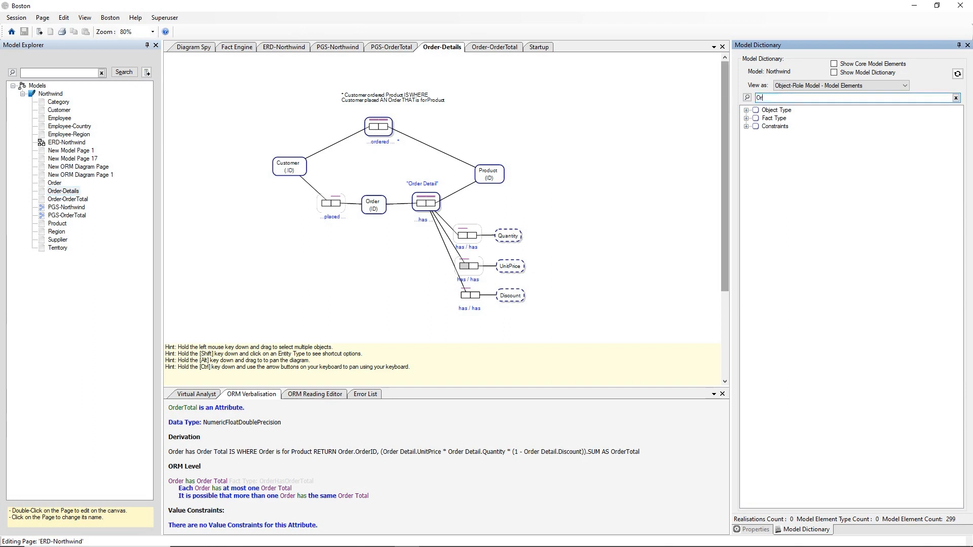
type("der Total")
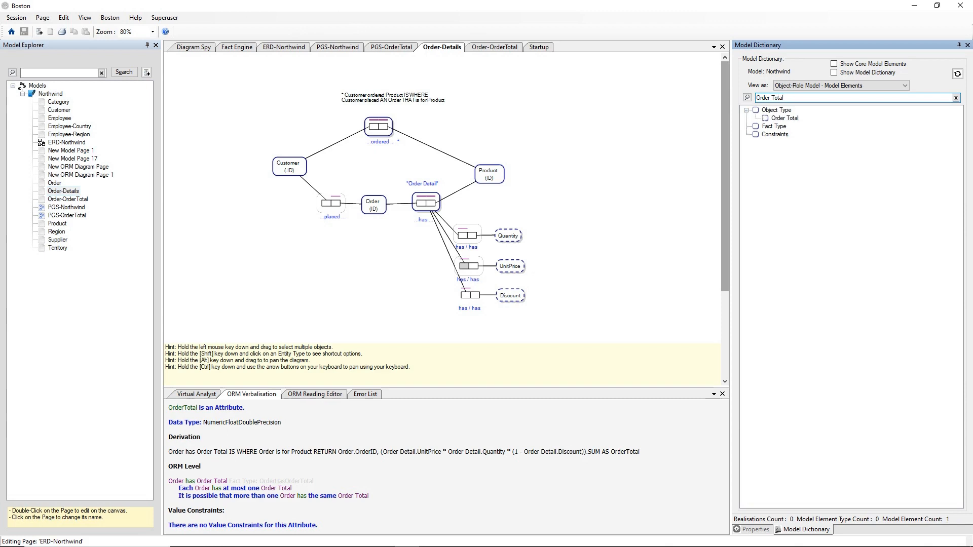
left_click(771, 97)
key("Delete")
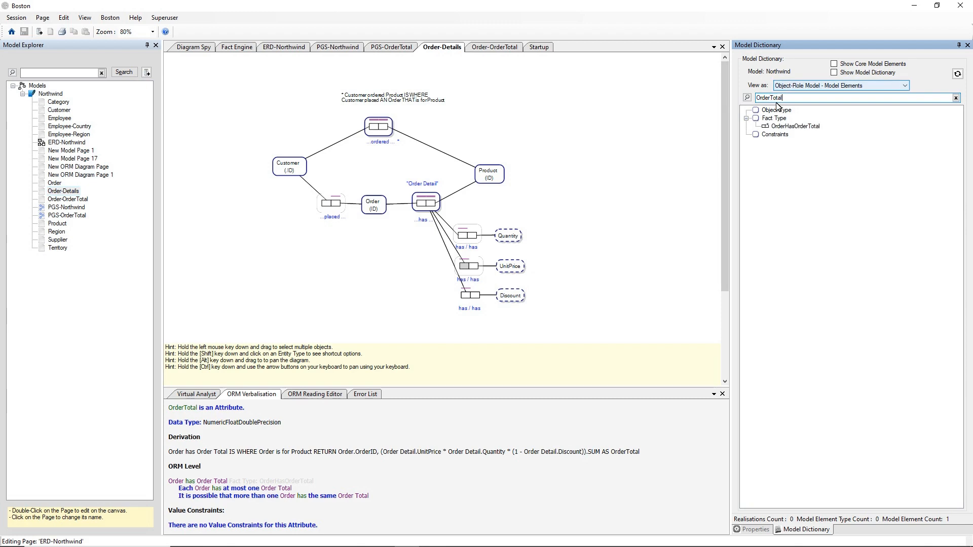
Add the OrderHasOrderTotal fact type below Order on the Order-Details page, move Order Total beneath it, and save the model
left_click(774, 127)
left_click_drag(544, 228, 383, 259)
left_click_drag(395, 262, 380, 247)
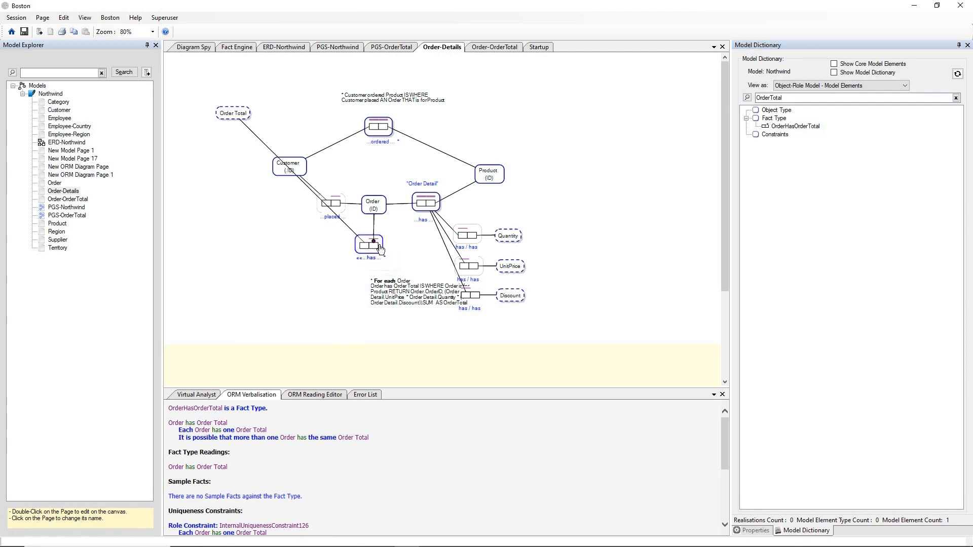
left_click_drag(247, 116, 353, 299)
left_click(404, 276)
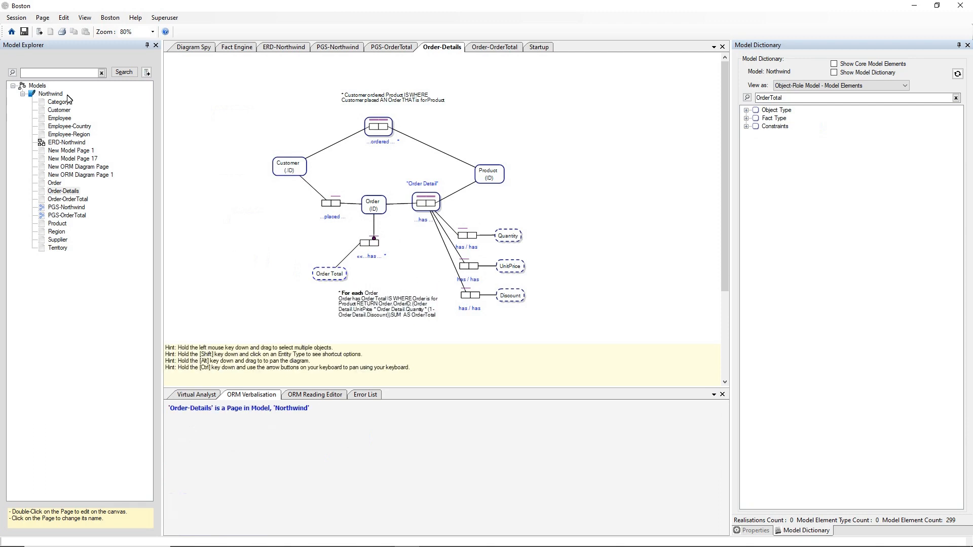
left_click(23, 32)
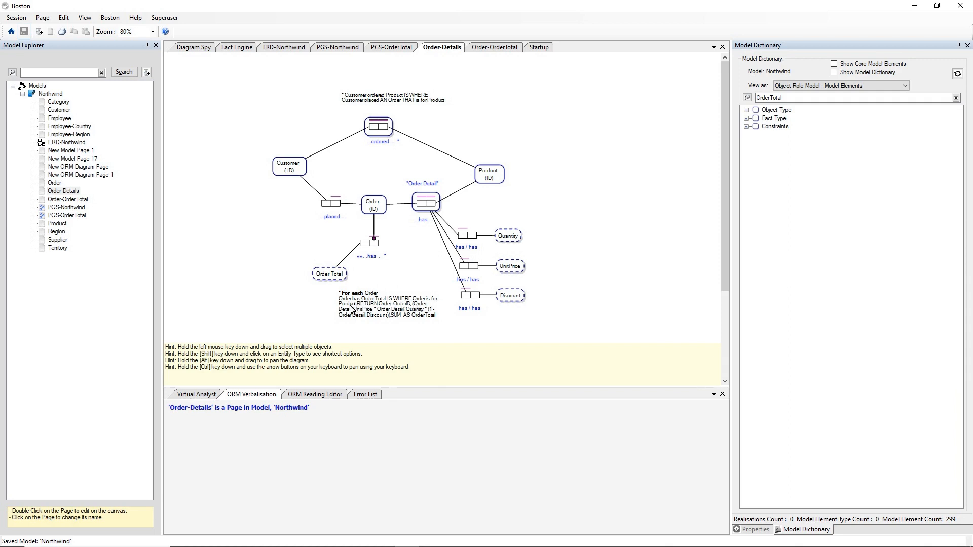
Show the fact type readings of Order Detail in the ORM Reading Editor
left_click(439, 203)
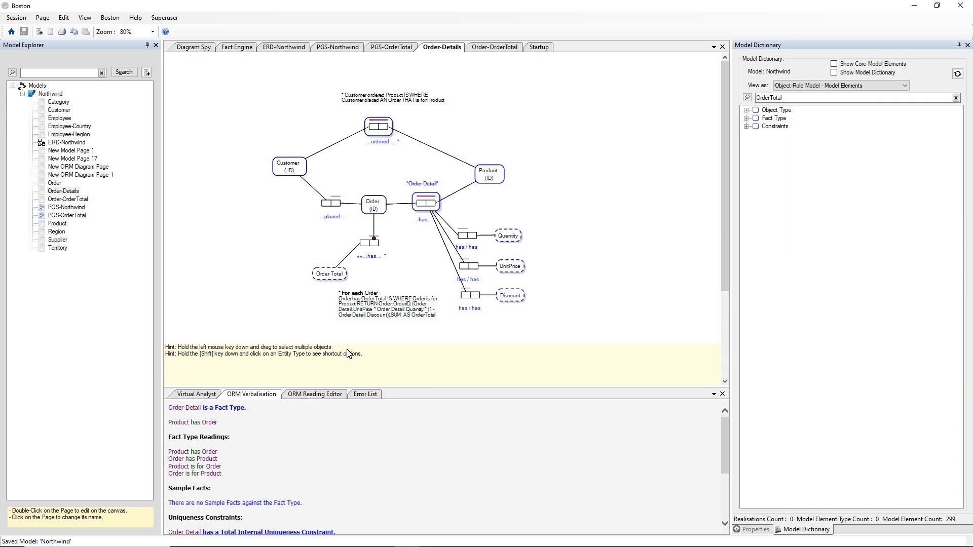
left_click(329, 394)
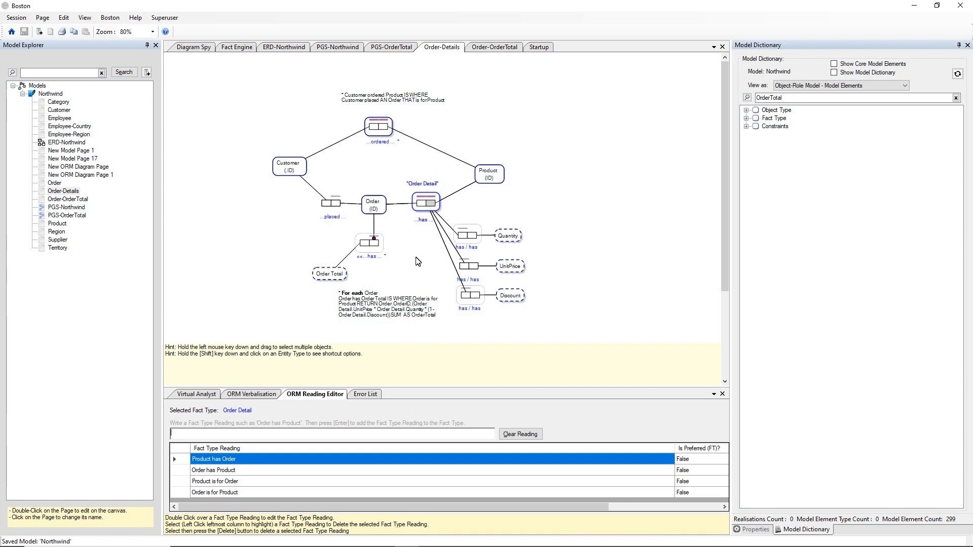
key("Down")
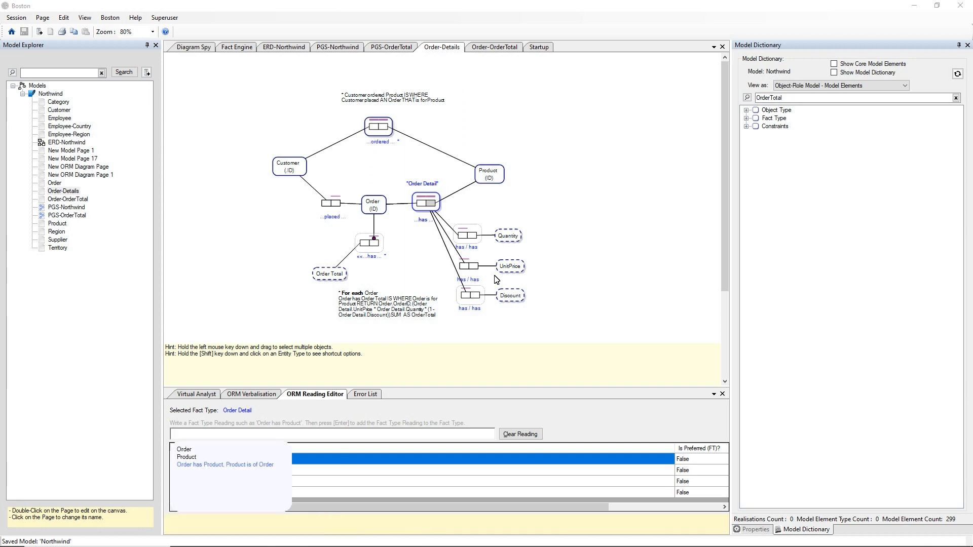
Replace the existing Fact Engine query with a parenthesised Order reference to one specific order number
left_click(238, 48)
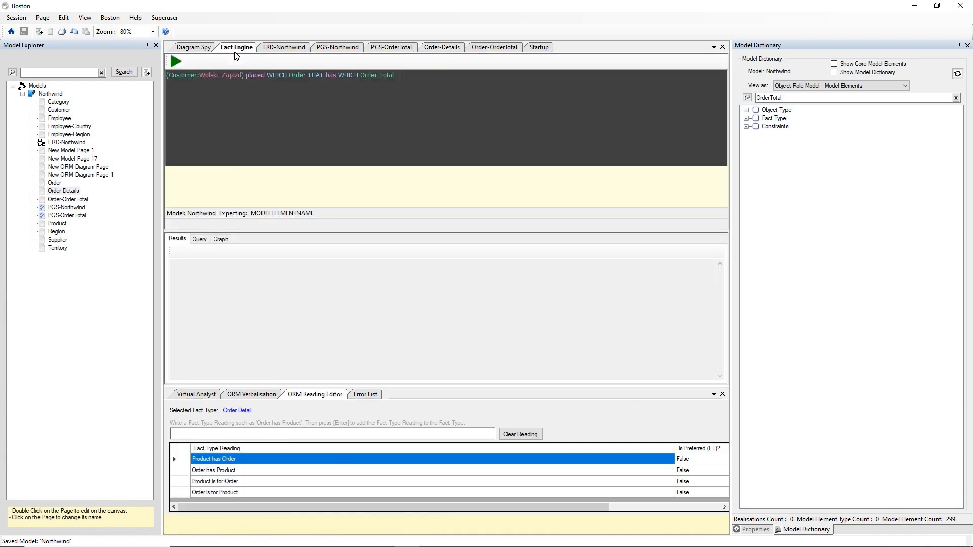
key("ctrl+a")
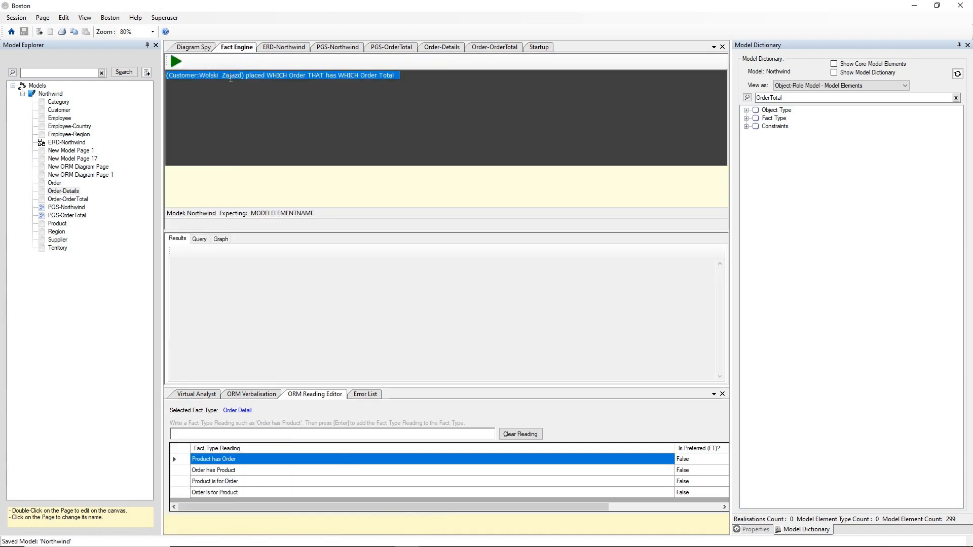
key("BackSpace")
type("(")
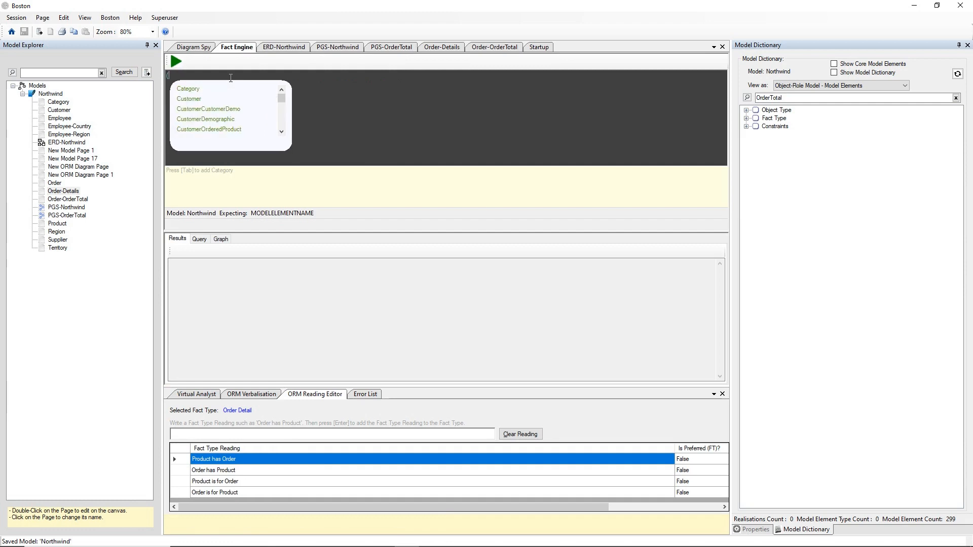
type("Order:")
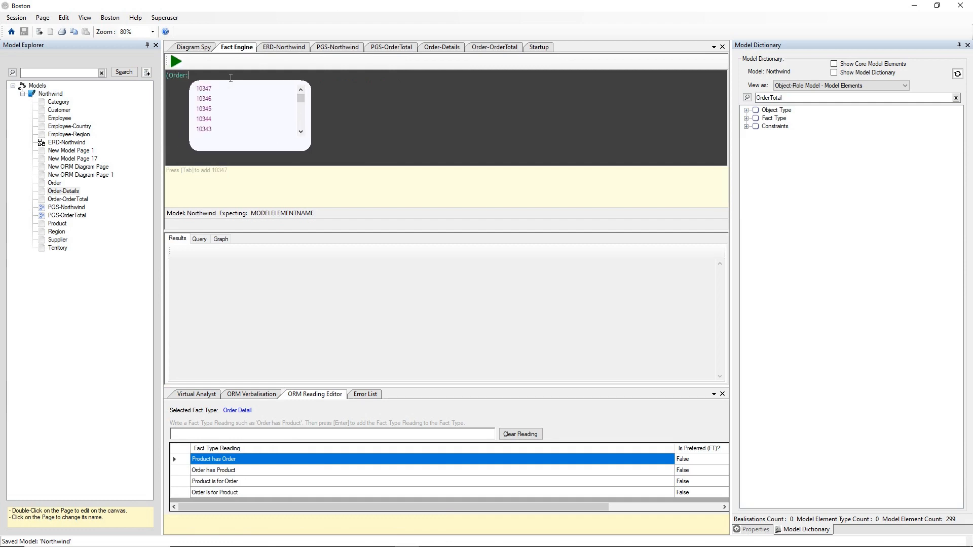
type("107")
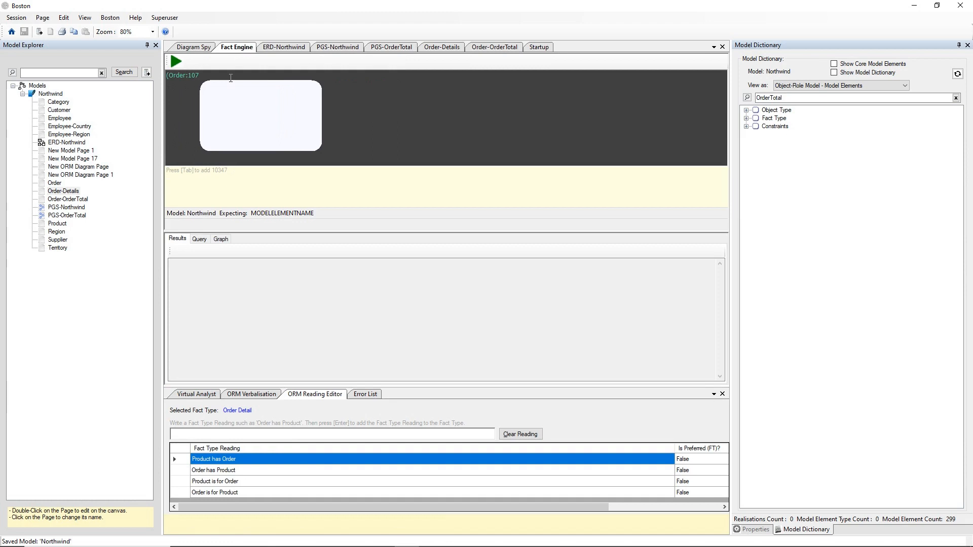
type("60")
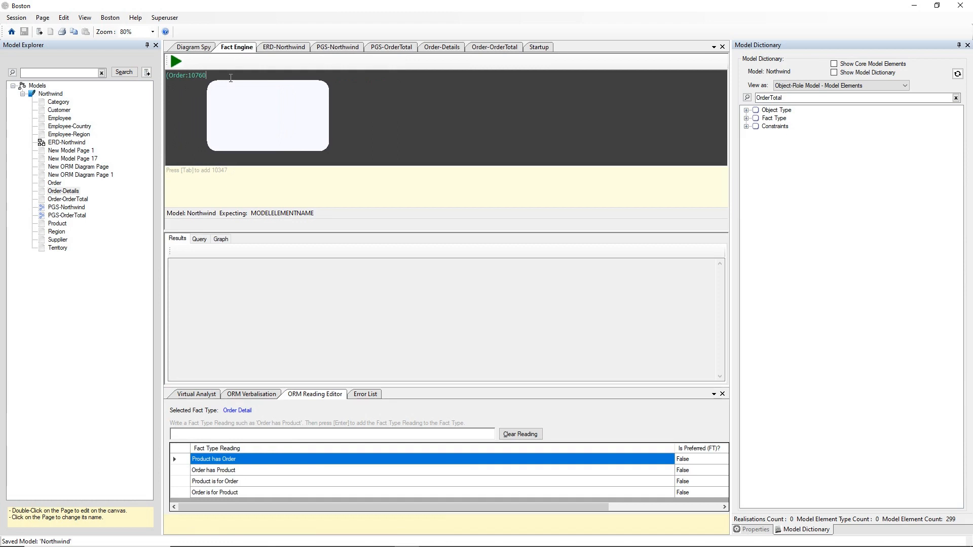
type(") ")
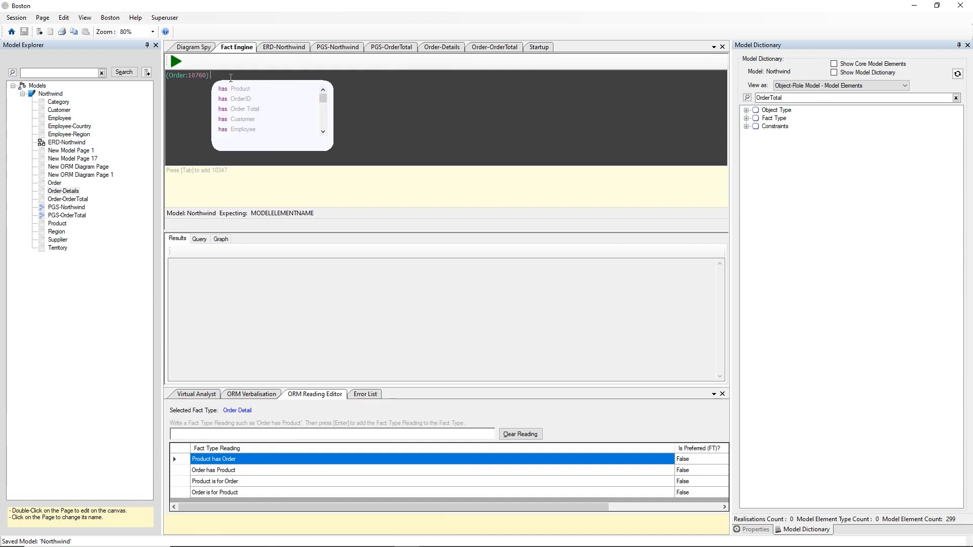
Complete the query with "has WHICH Order Total" and run it
type("has ")
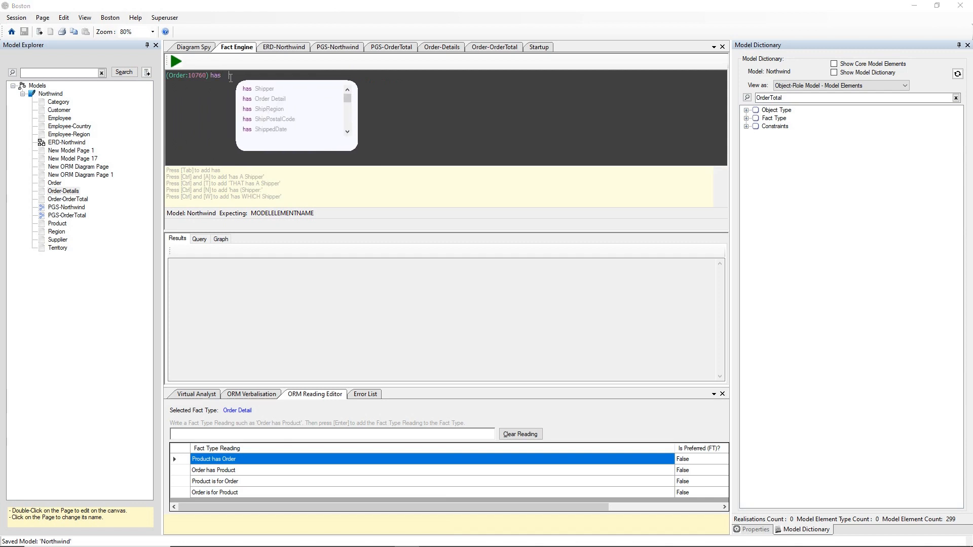
type("WHICH Order ")
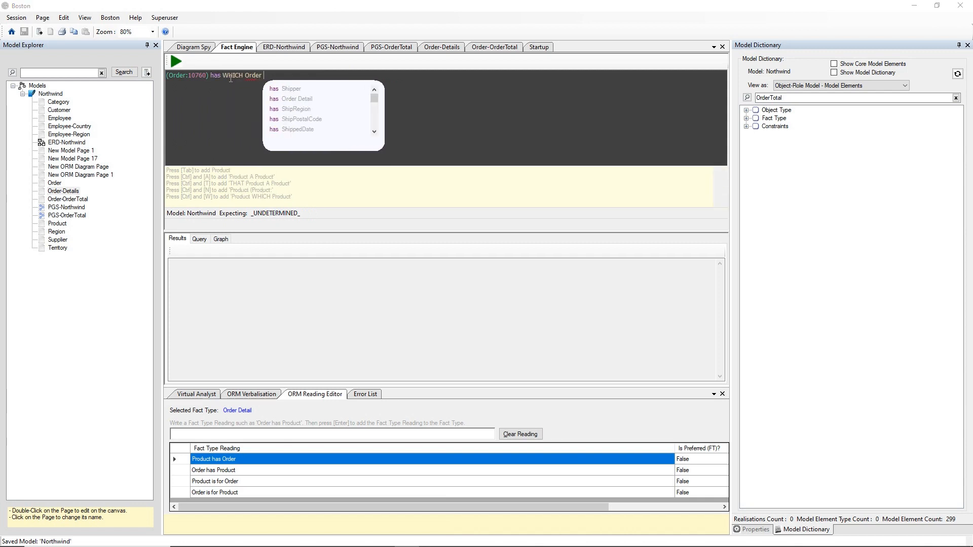
type("Total")
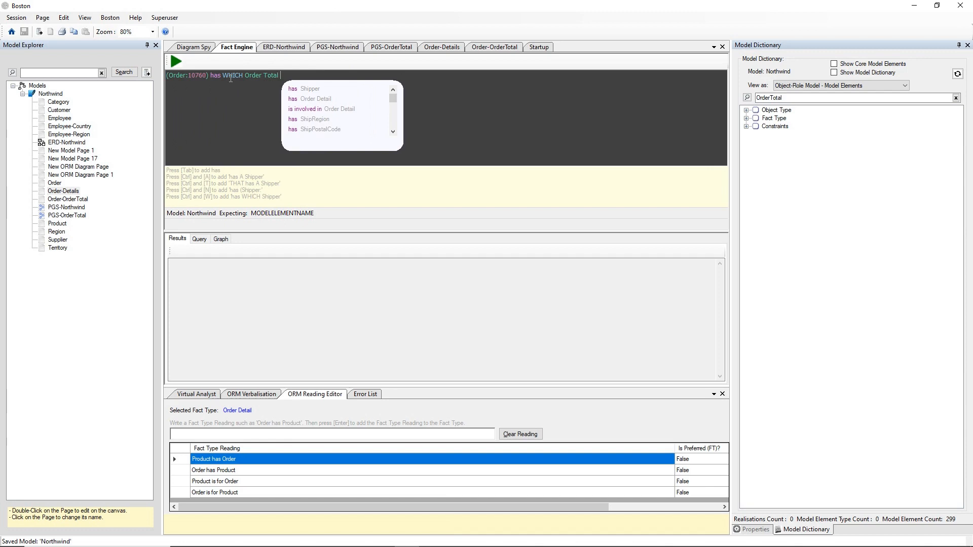
key("F5")
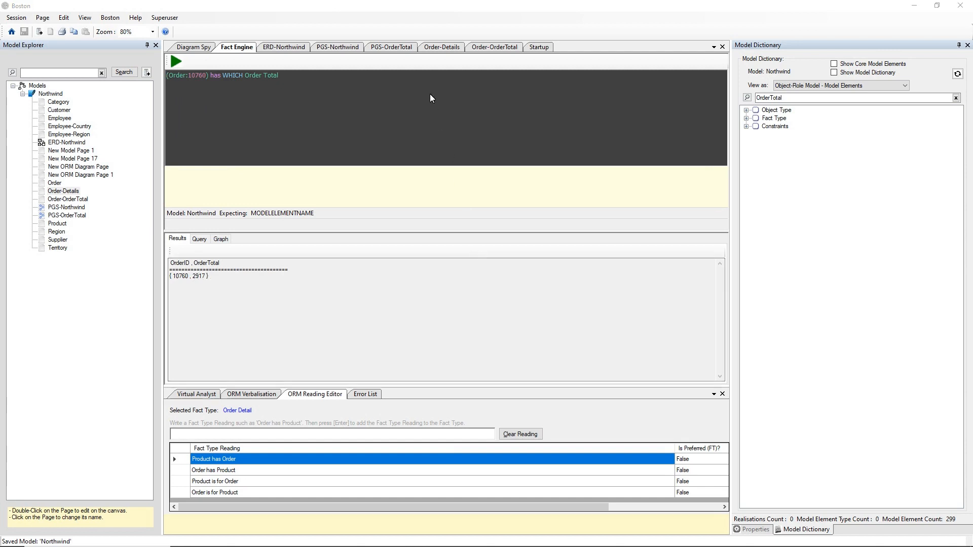
Return to the Order-Details page and filter the Model Dictionary for "Total"
left_click(440, 48)
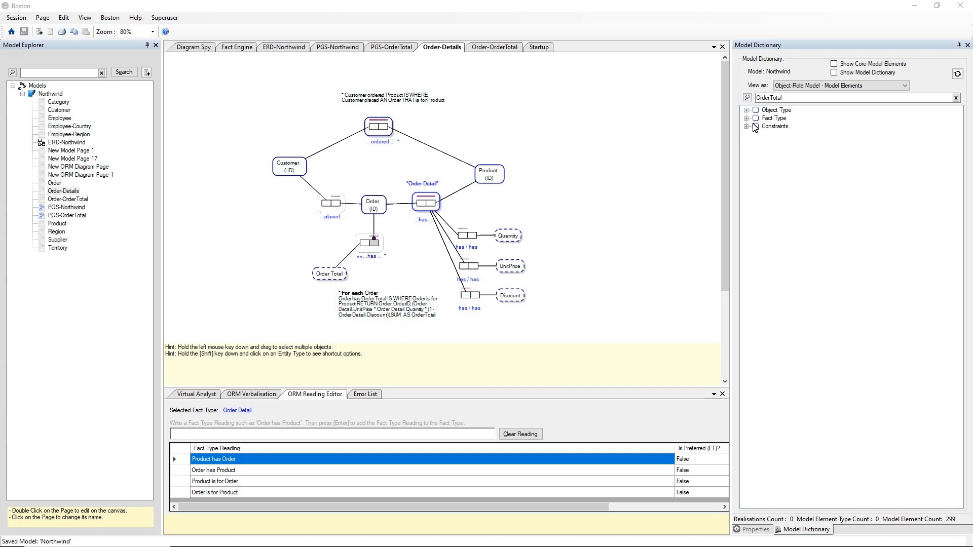
left_click_drag(791, 104, 736, 102)
type("to")
key("BackSpace")
key("BackSpace")
type("Tot")
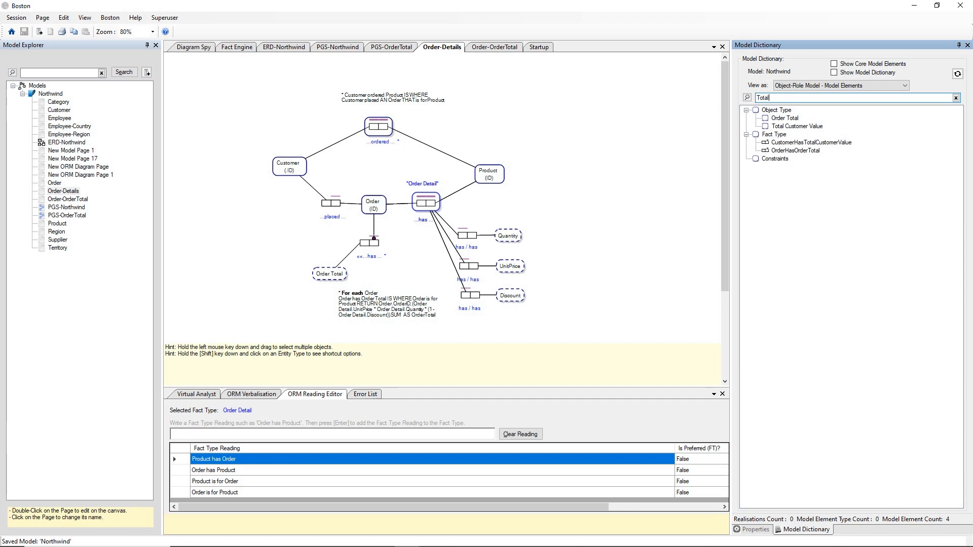
Add the CustomerHasTotalCustomerValue fact type beside Customer on the Order-Details page, position its derivation text beneath it, and save the model
left_click(790, 144)
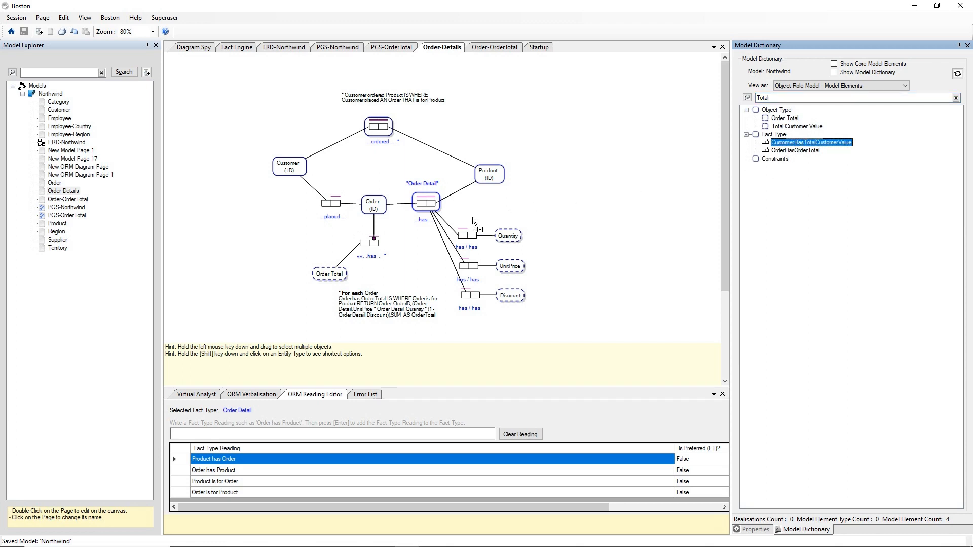
left_click_drag(790, 143, 204, 183)
left_click_drag(277, 253, 242, 253)
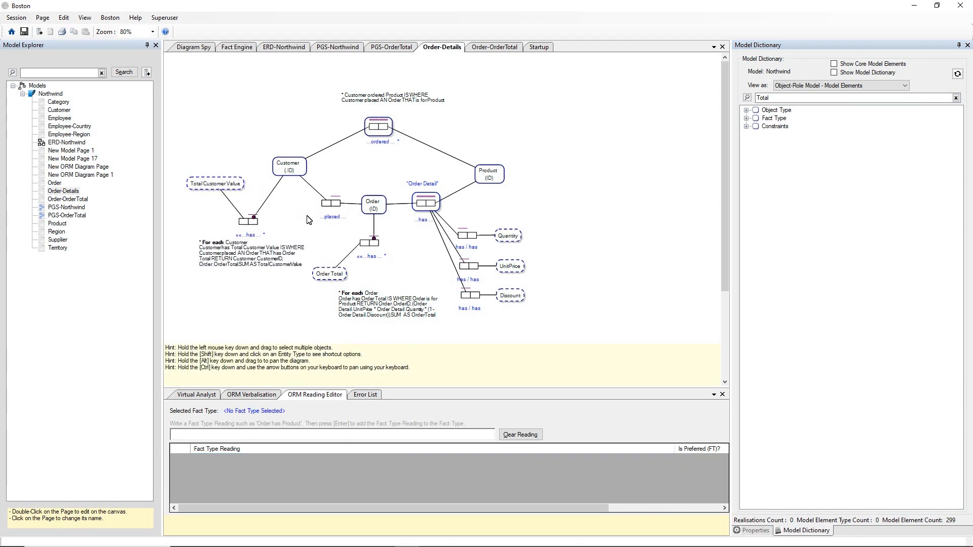
left_click(24, 32)
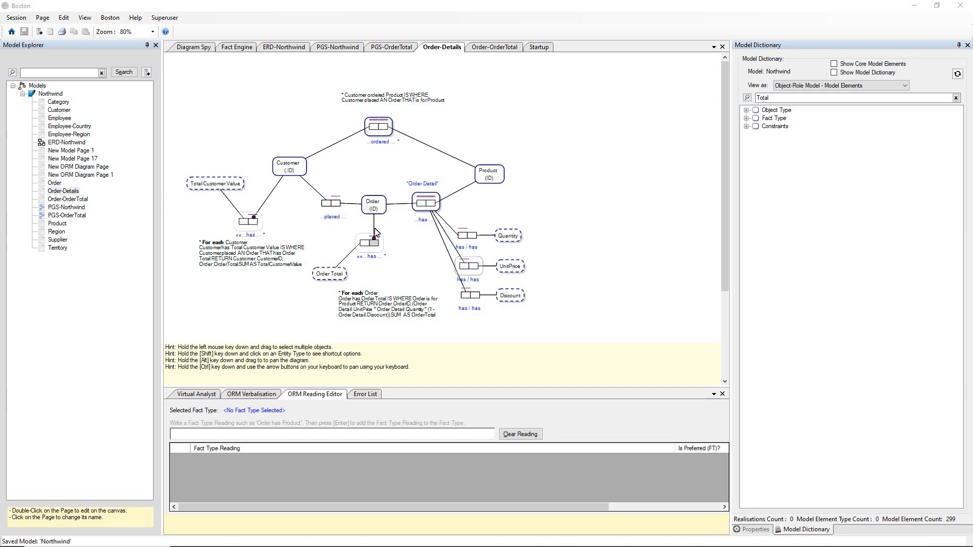
Show the ORM verbalisation of Customer's TotalCustomerValue attribute on the ERD-Northwind page
left_click(293, 48)
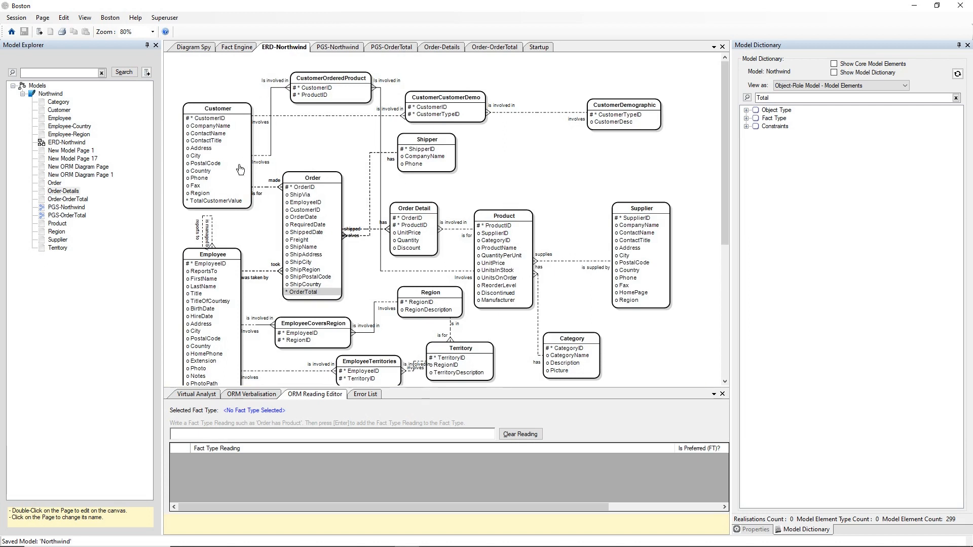
left_click(218, 202)
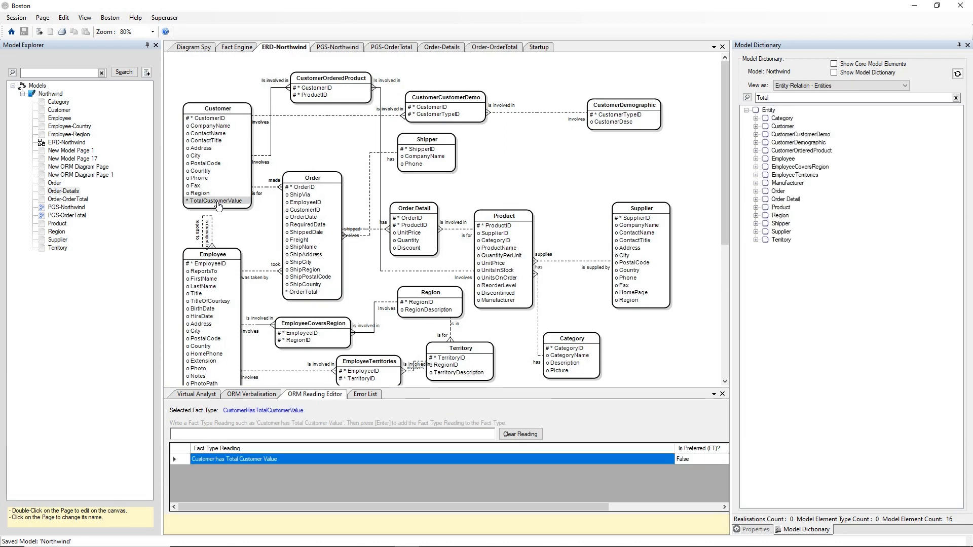
left_click(254, 396)
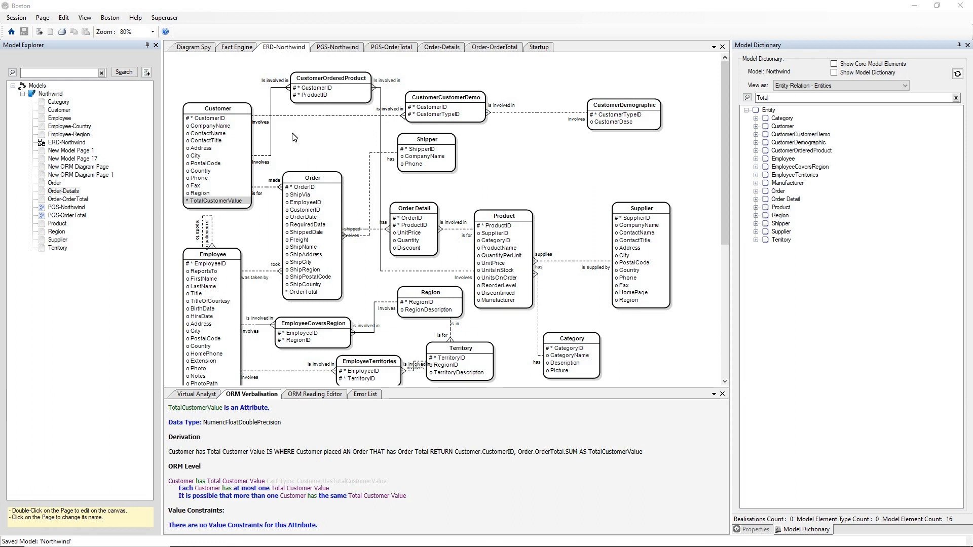
Replace the existing Fact Engine query with a parenthesised Customer reference to Wolski Zajazd
left_click(237, 47)
left_click(290, 76)
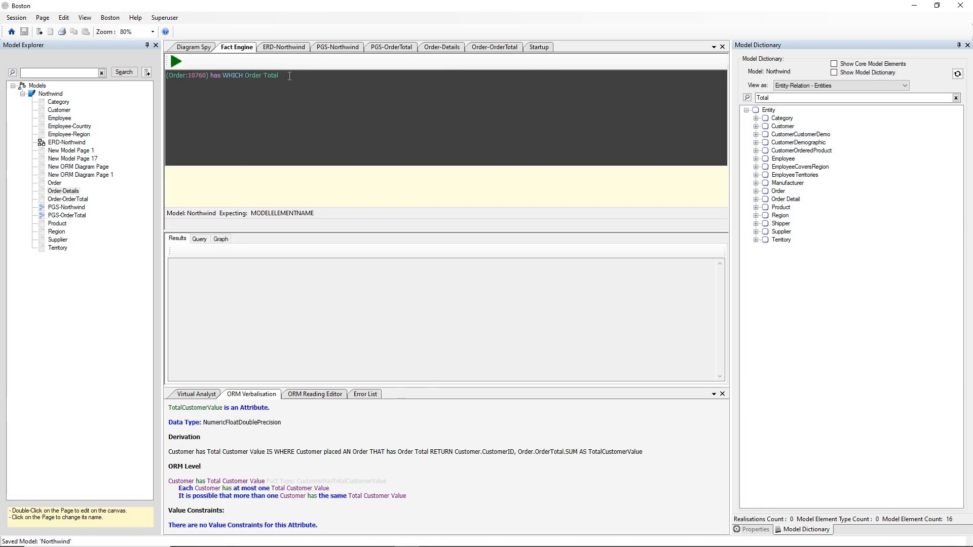
key("ctrl+a")
type("(")
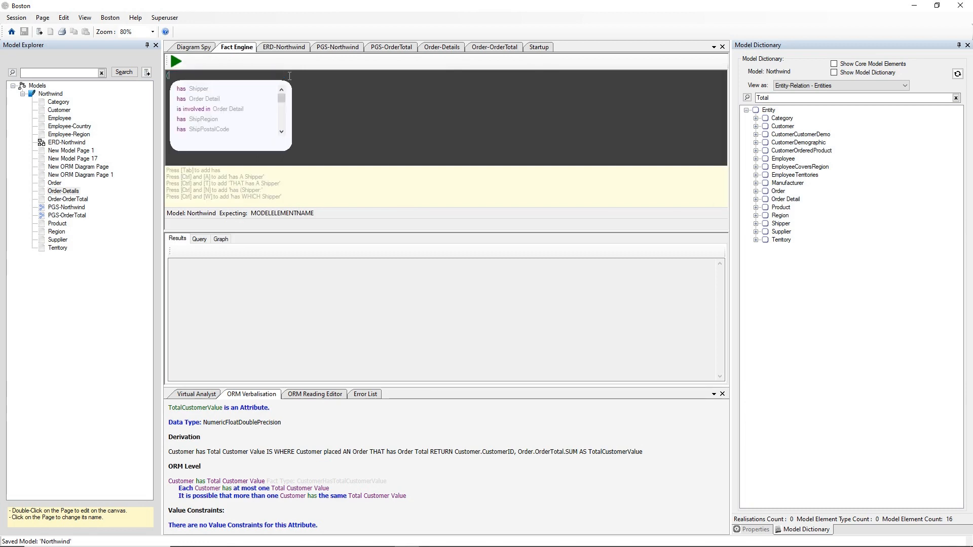
type("Customer:")
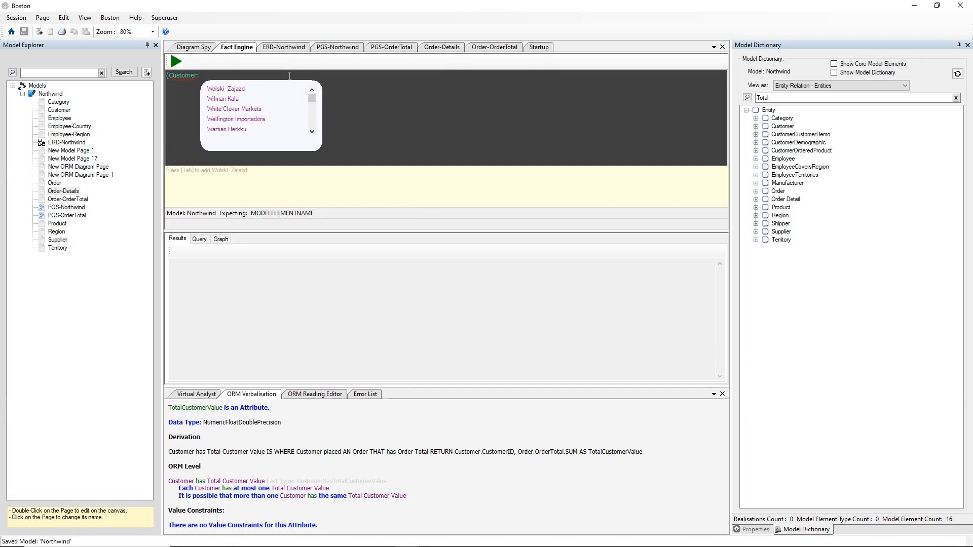
key("Down")
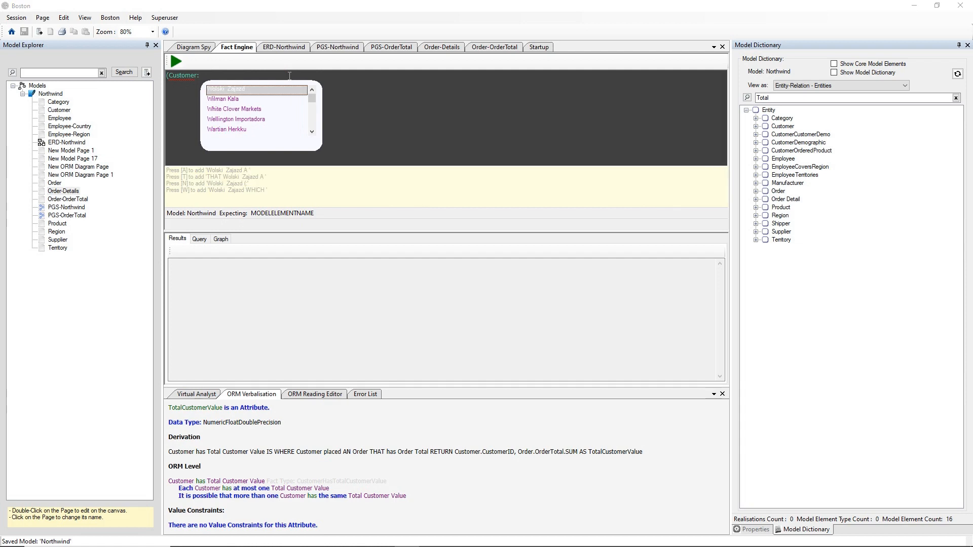
key("Tab")
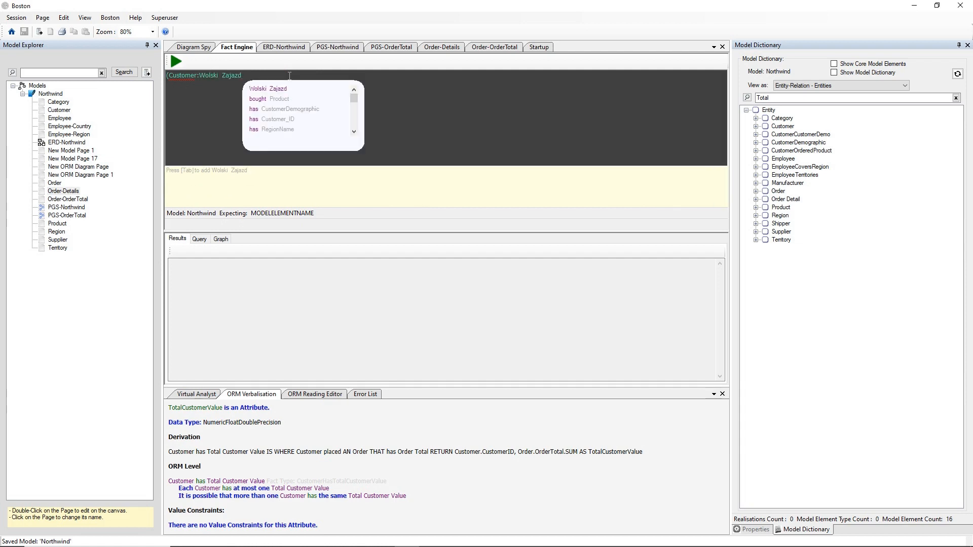
type(")")
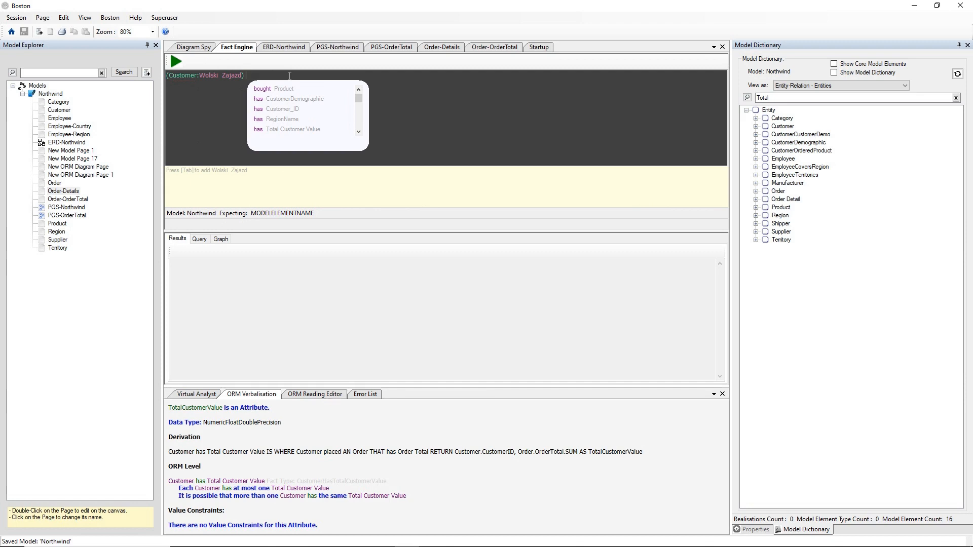
Complete the query with "has WHICH Total Customer Value" and run it
type("has WHICH To")
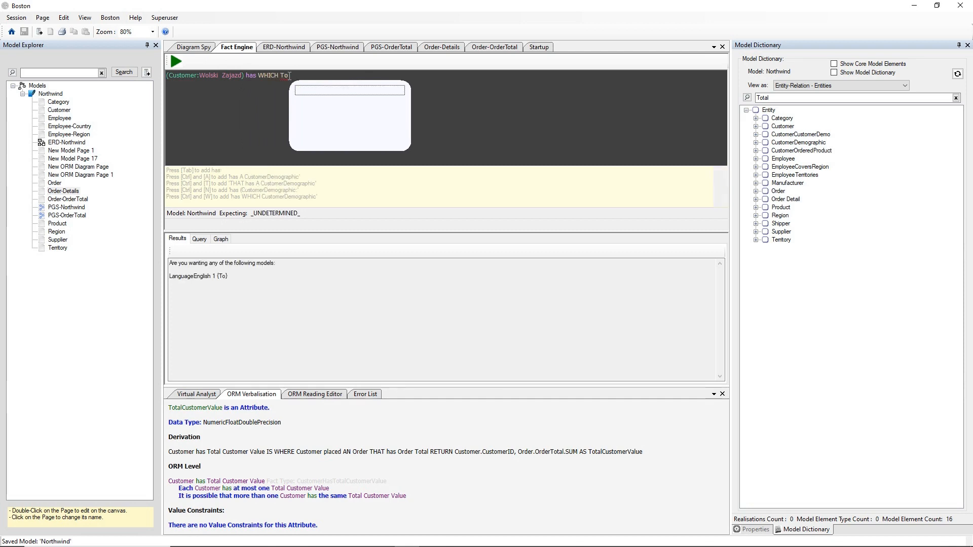
key("Return")
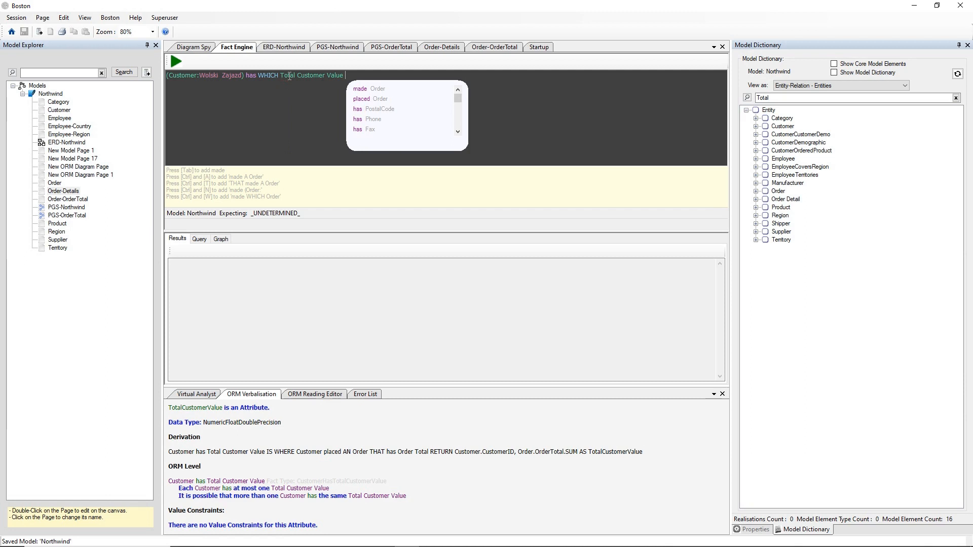
key("F5")
left_click(354, 75)
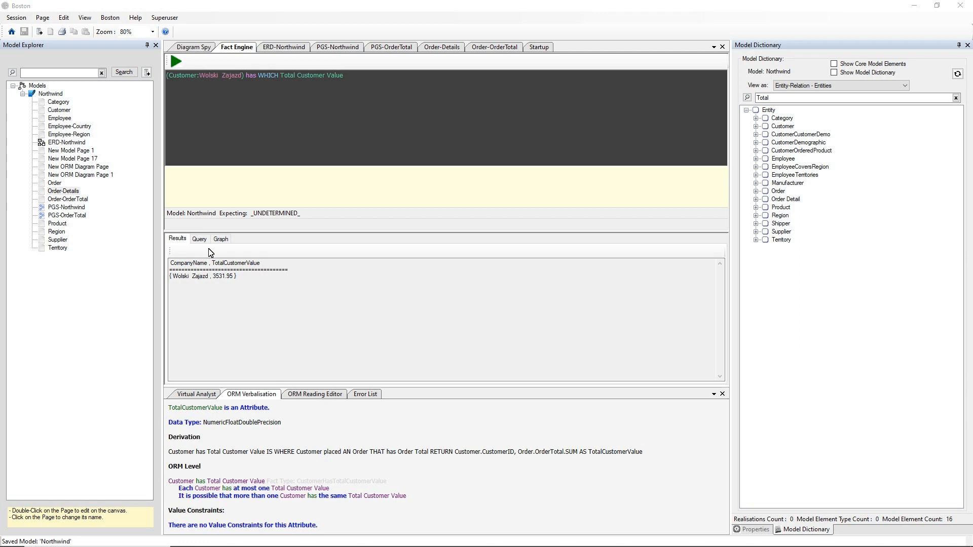
Replace the customer query with a parenthesised Order reference to one specific order number
left_click(350, 75)
left_click_drag(349, 76, 138, 82)
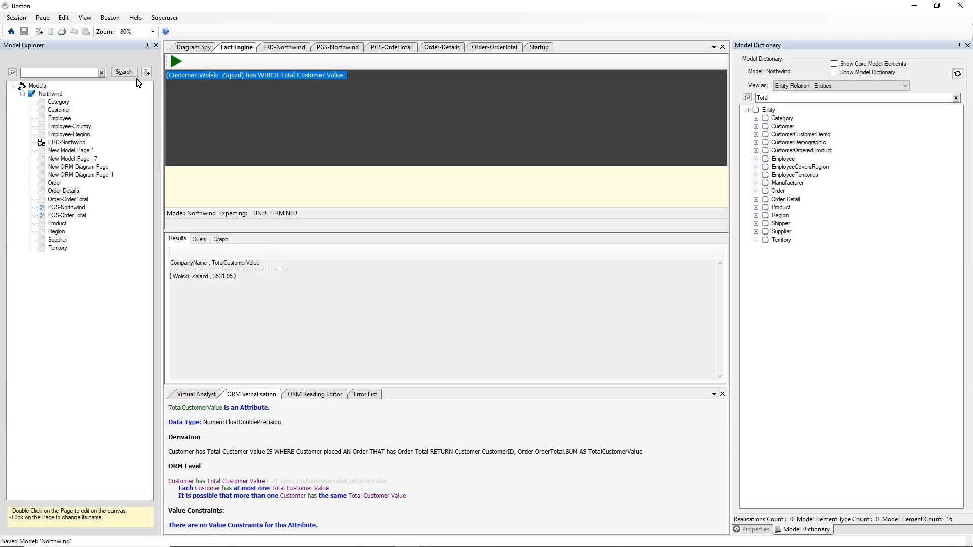
type("(")
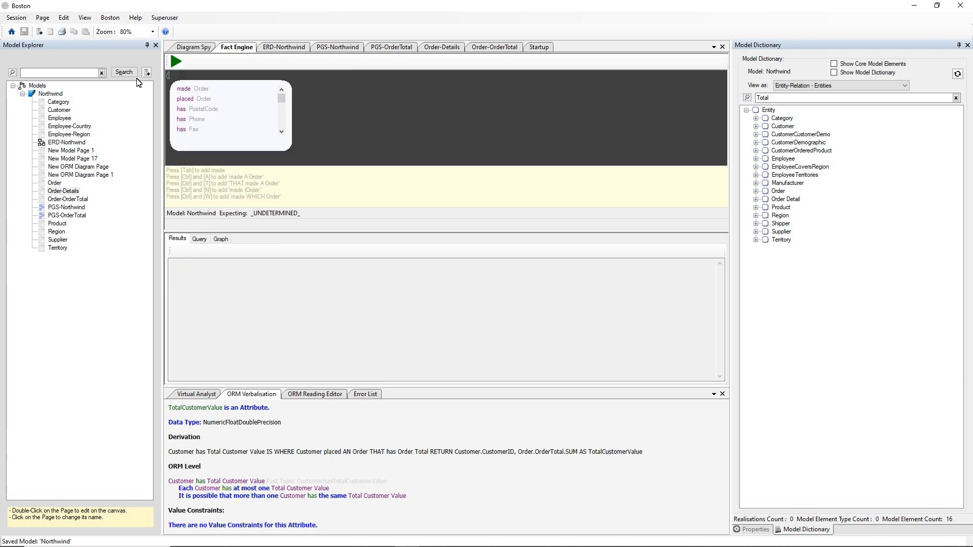
type("Order:107600")
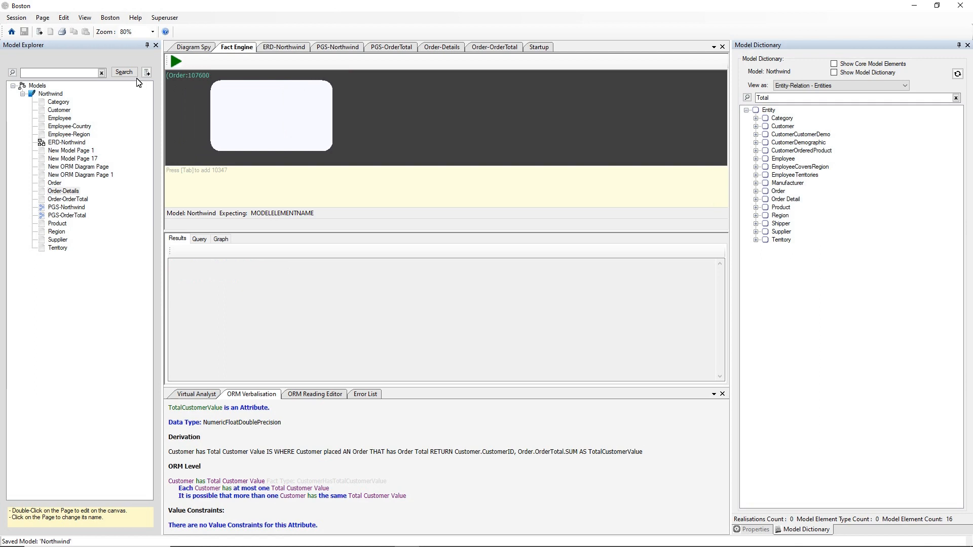
key("BackSpace")
type(")")
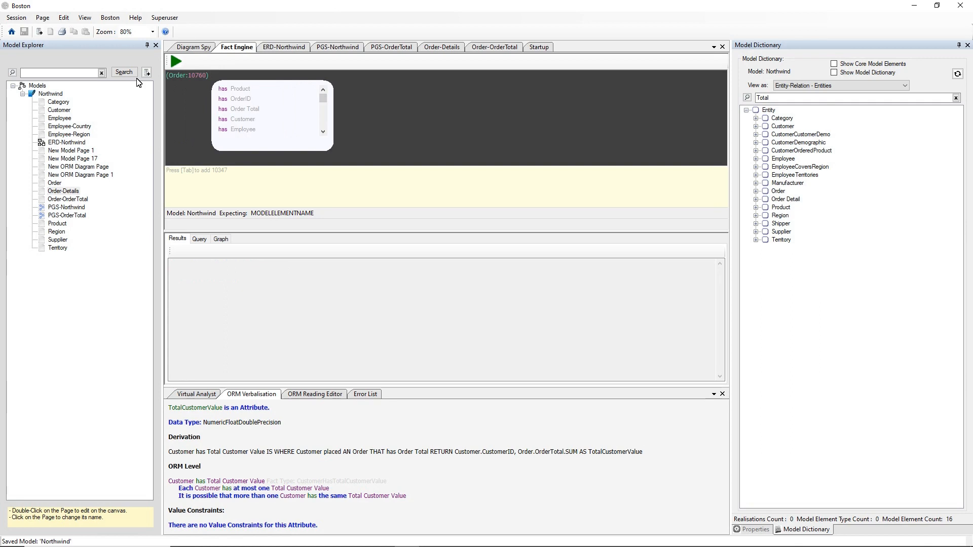
Finish the order query with "has WHICH Order Total" and run it
type(" has WHICH Or")
key("Down")
key("Down")
key("Down")
key("Return")
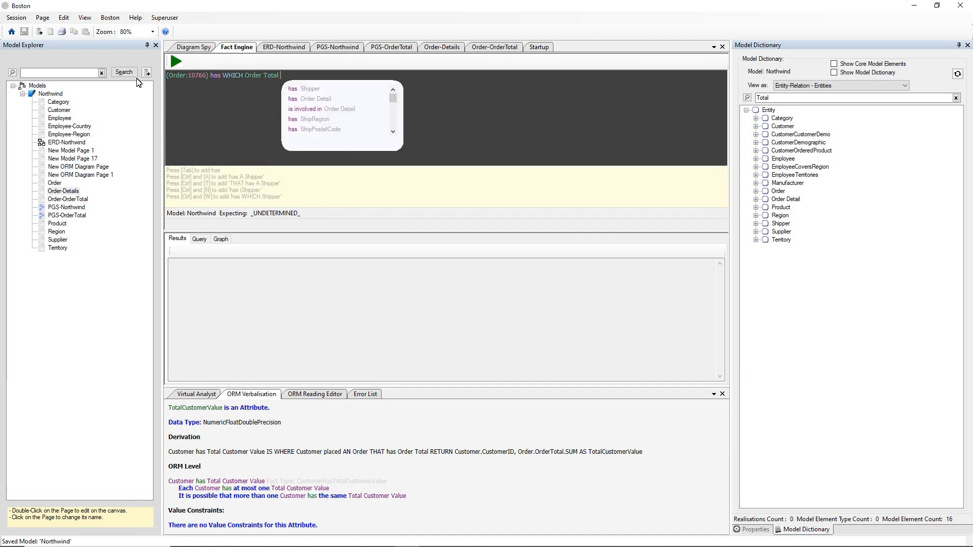
key("F5")
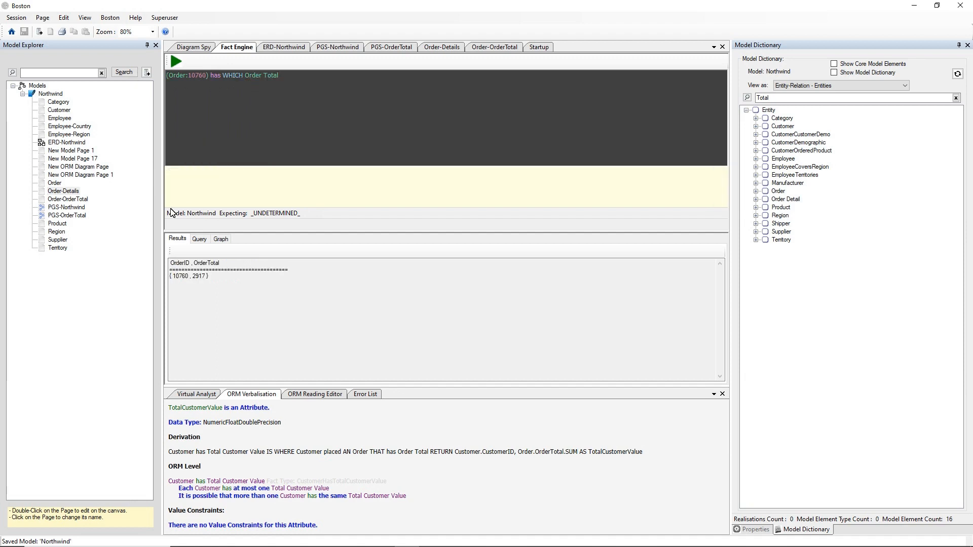
Show the generated SQL in an enlarged pane and examine the nested OrderHasOrderTotal subquery and its SUM expression
left_click(200, 240)
left_click_drag(236, 232, 252, 179)
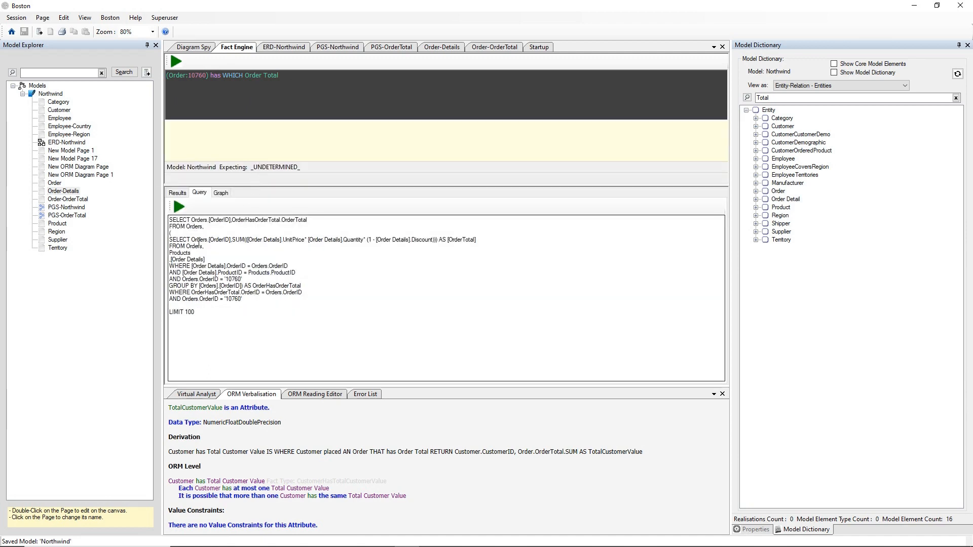
left_click_drag(171, 239, 306, 288)
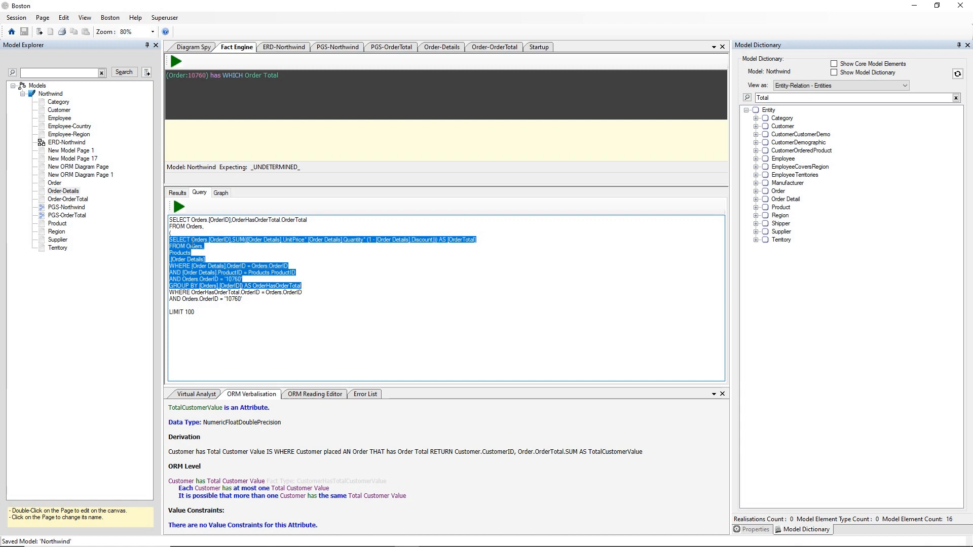
left_click(194, 243)
left_click_drag(231, 239, 202, 242)
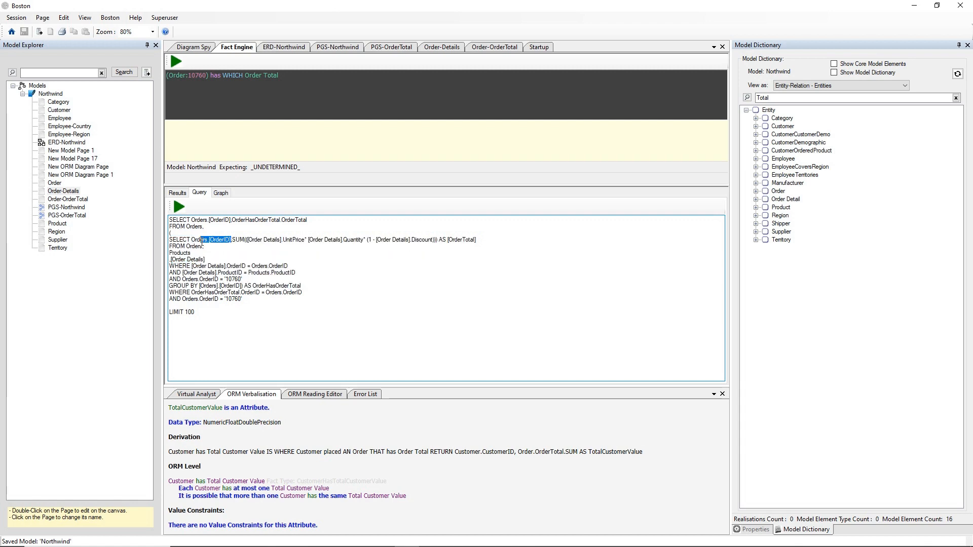
left_click(235, 238)
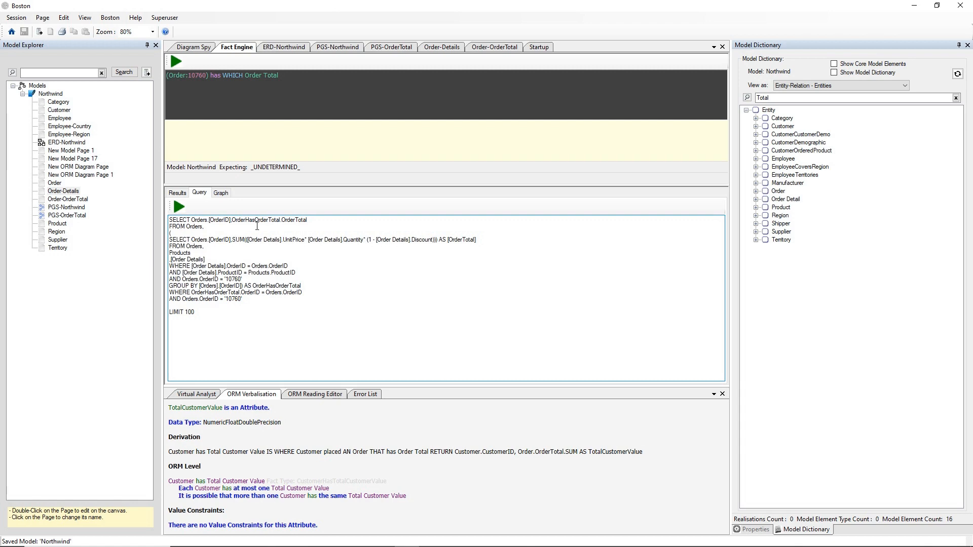
key("shift+End")
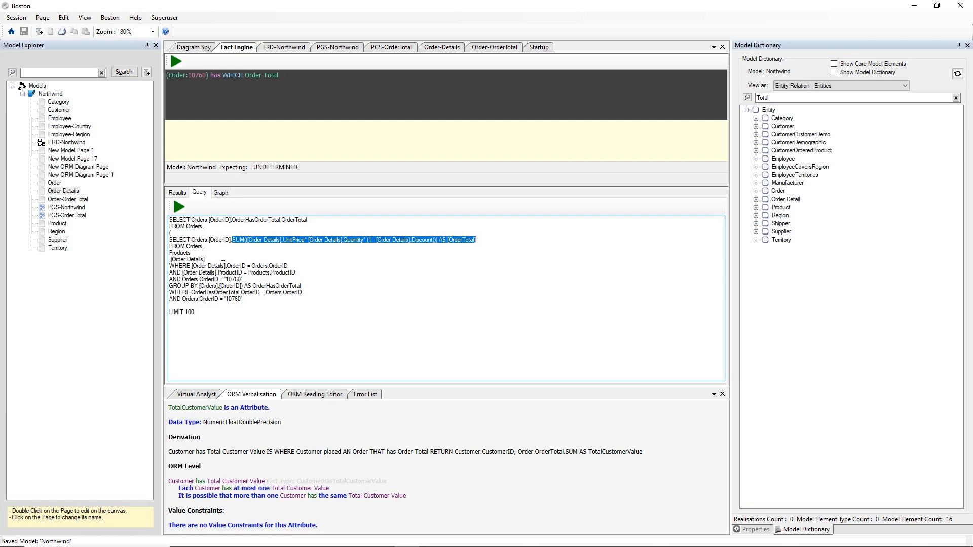
Examine the subquery's order filter and the outer WHERE conditions in the generated SQL, and run the SQL directly
left_click(243, 280)
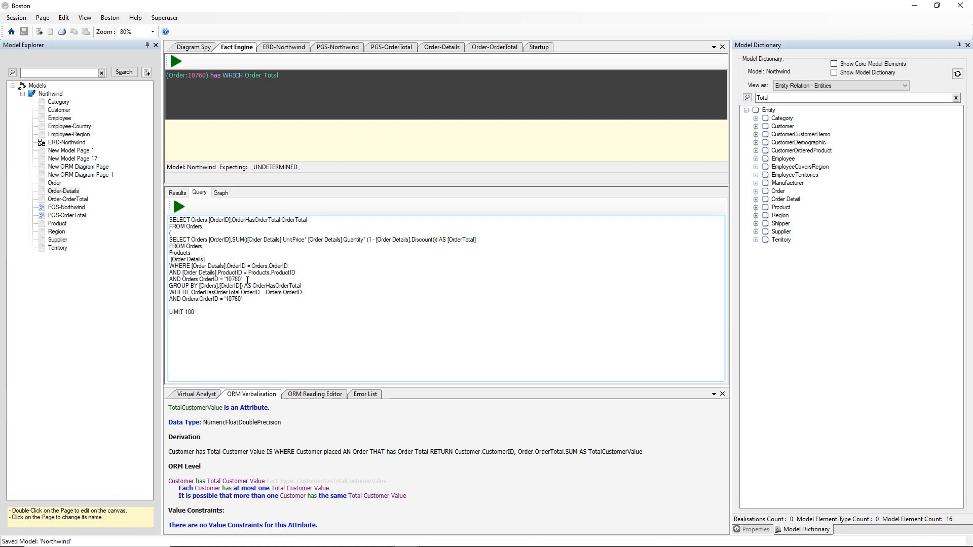
left_click_drag(248, 278, 223, 283)
left_click(168, 293)
left_click_drag(170, 293, 276, 299)
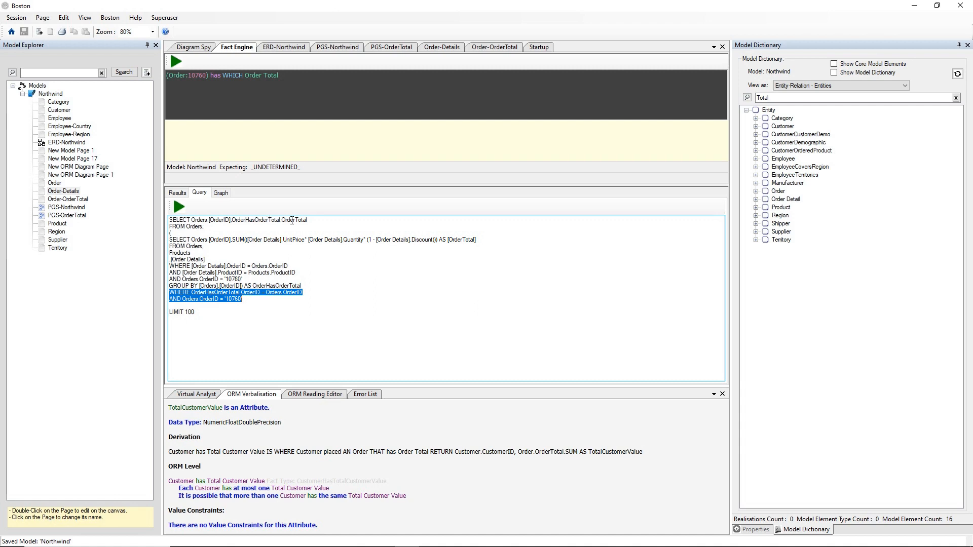
left_click(327, 220)
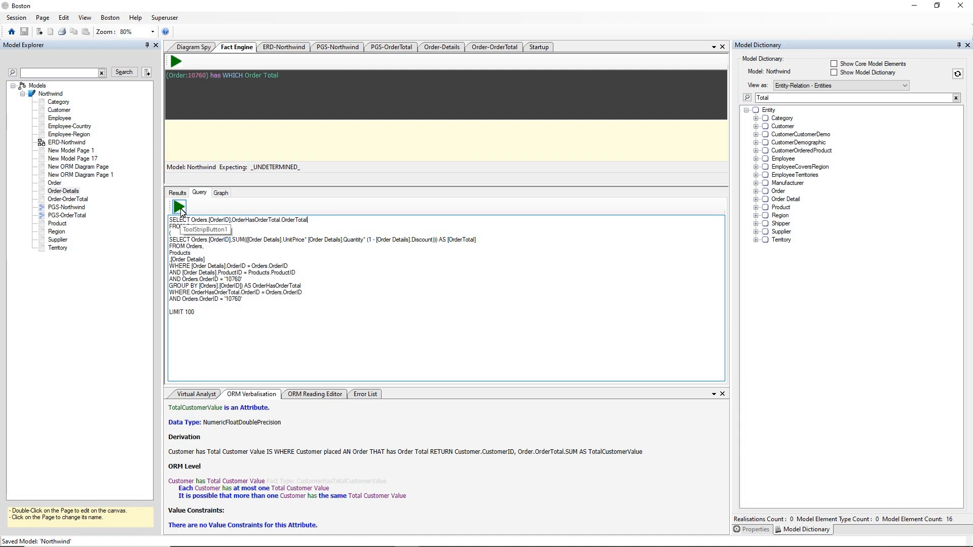
left_click(179, 207)
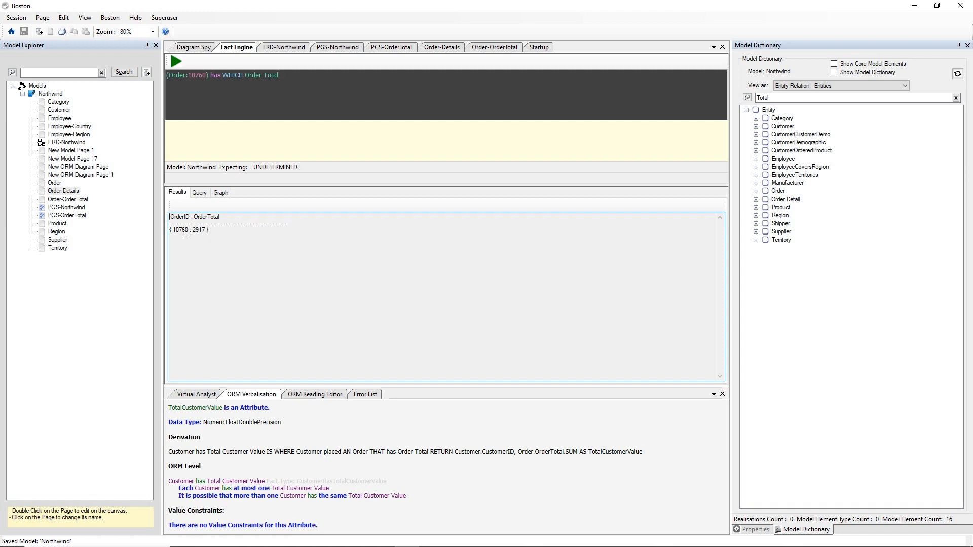
Replace the order query with a parenthesised Customer reference to Wolski Zajazd
left_click_drag(290, 76, 132, 91)
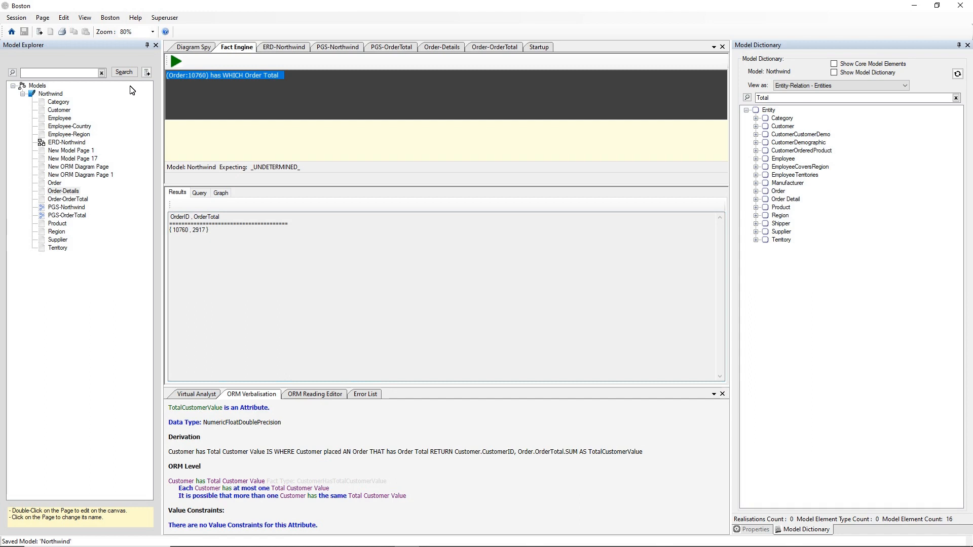
type("(Customer:")
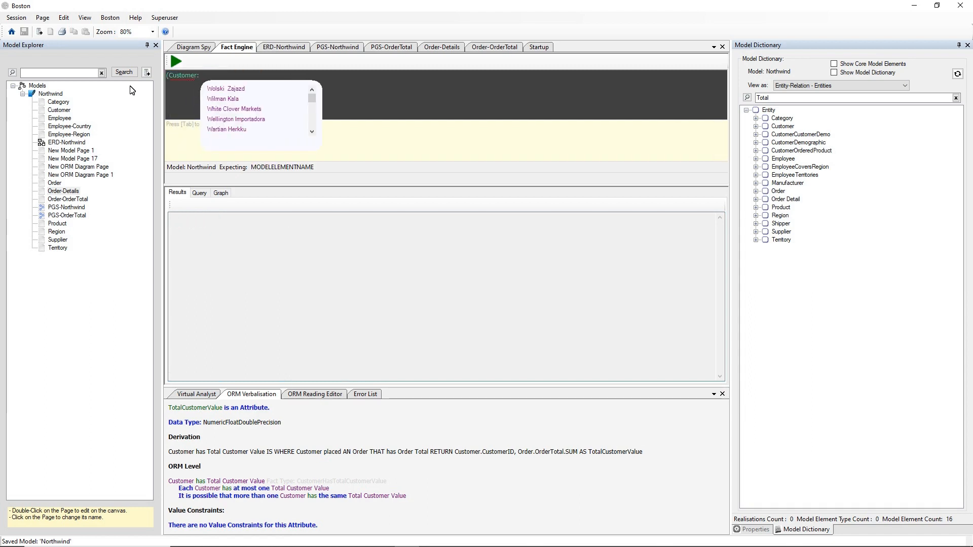
key("Tab")
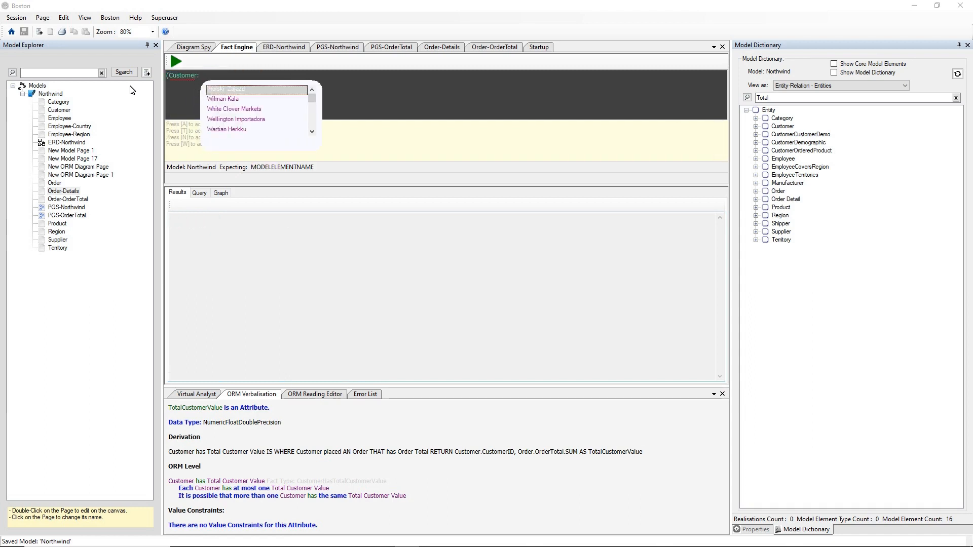
key("Return")
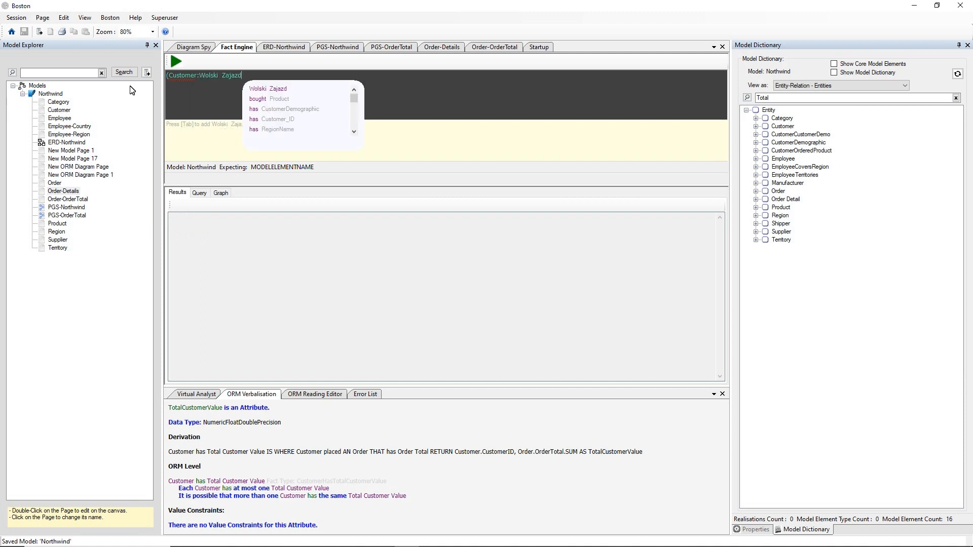
Finish the customer query with "has WHICH Total Customer Value" and run it
type(") has HICH")
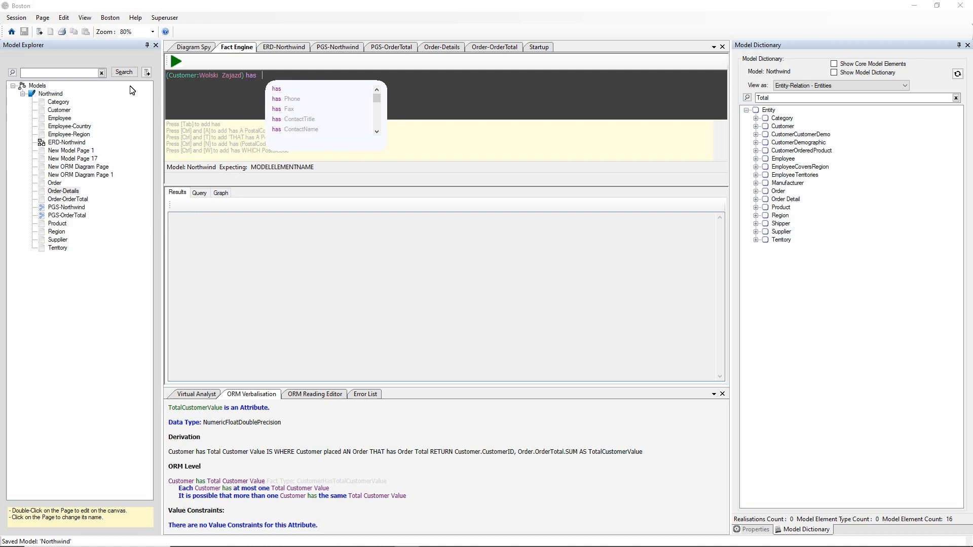
key("BackSpace")
key("BackSpace")
key("BackSpace")
key("BackSpace")
key("BackSpace")
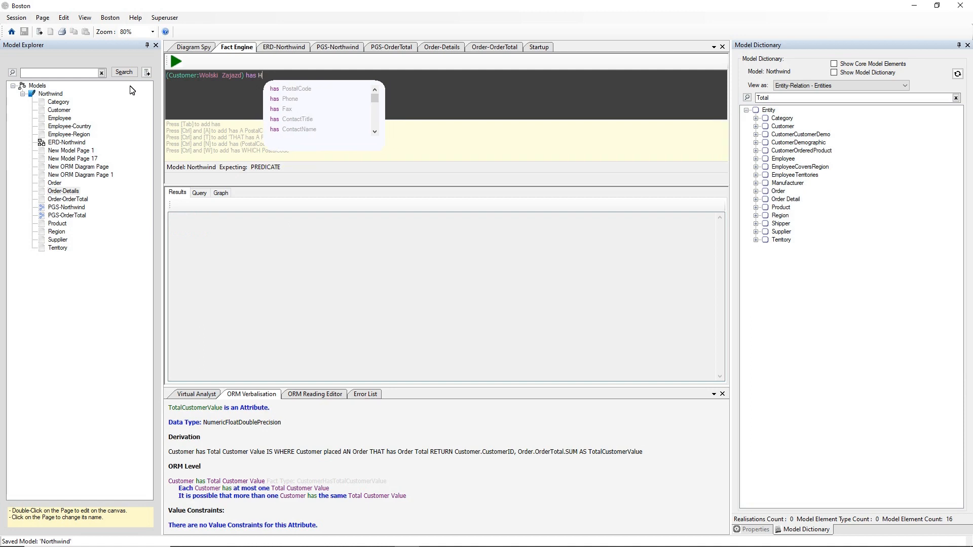
type("WHI")
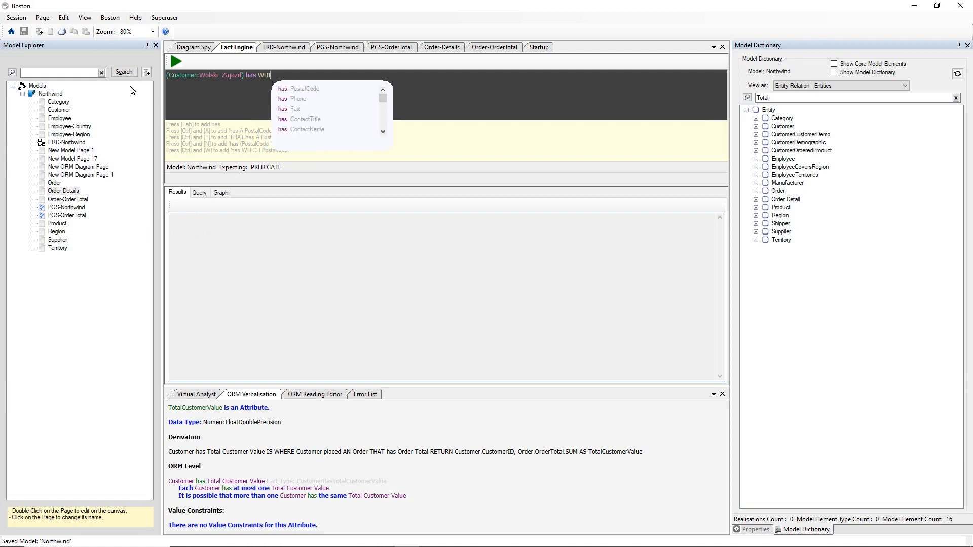
type("CH T")
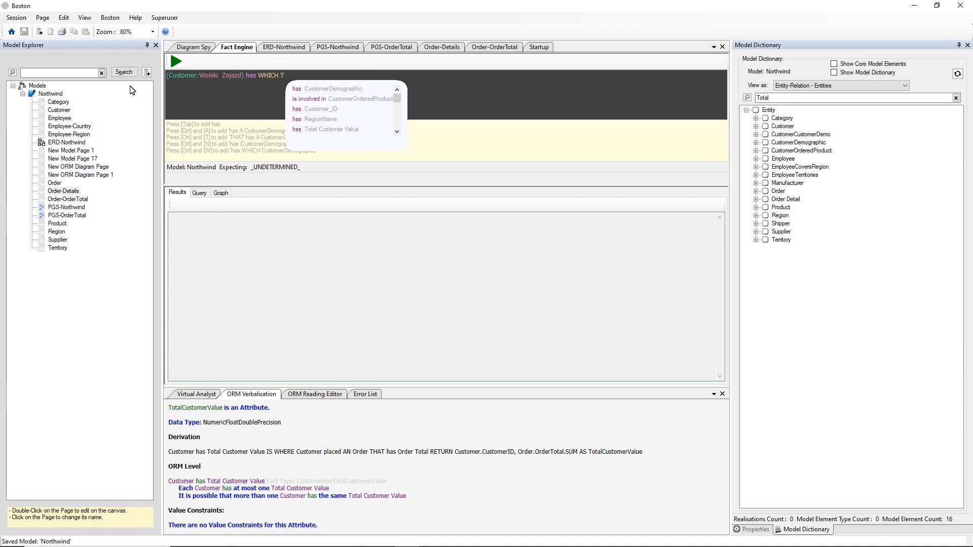
type("otal Customer Value")
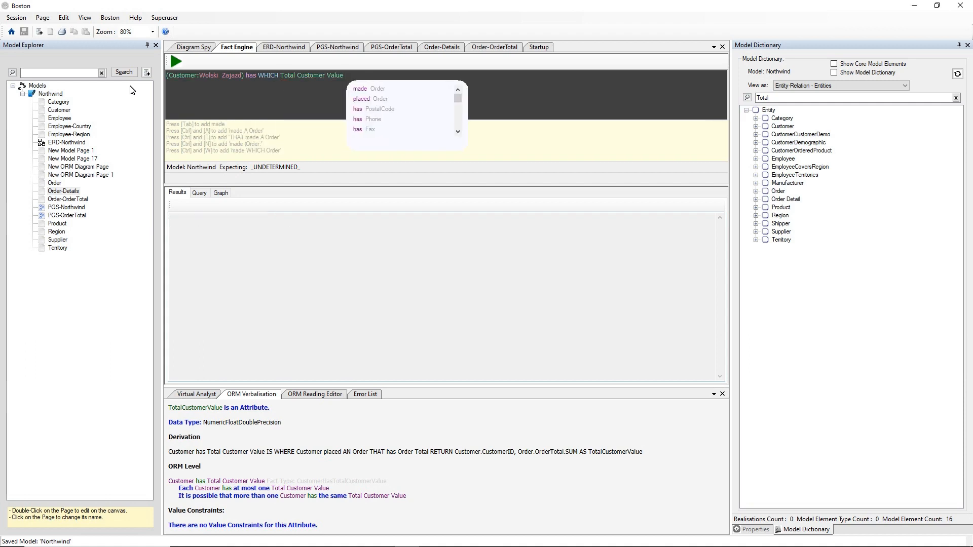
key("F5")
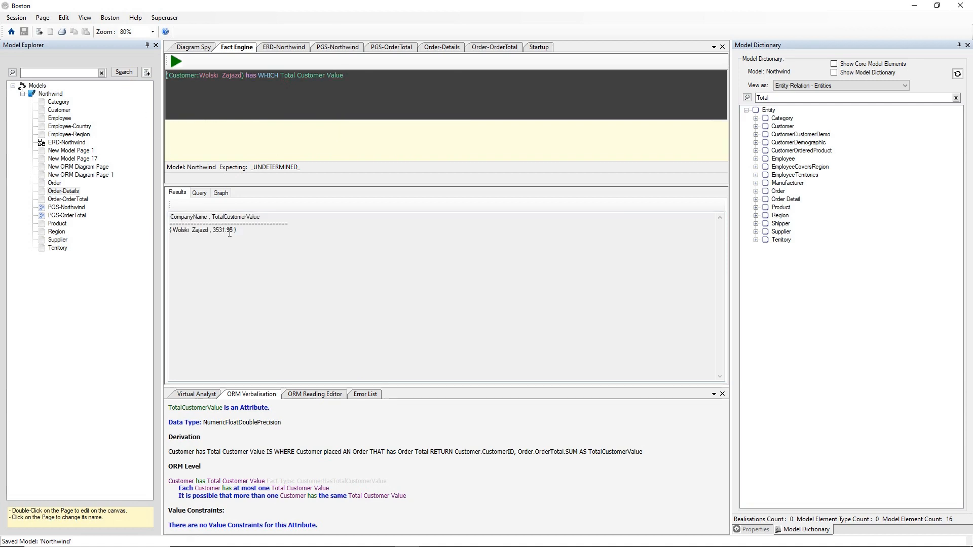
Show the generated SQL and examine the nested OrderHasOrderTotal subquery inside the CustomerHasTotalCustomerValue subquery
left_click(199, 193)
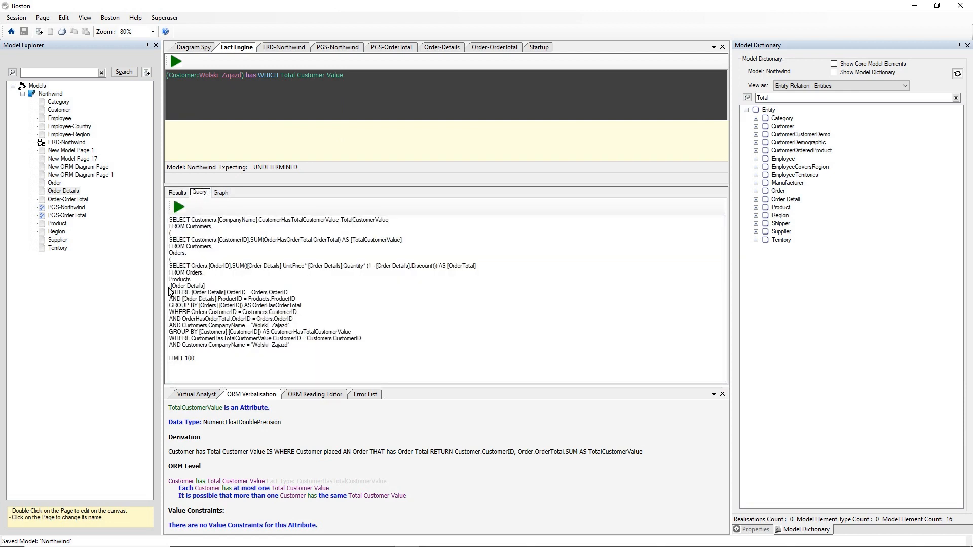
left_click_drag(170, 264, 302, 312)
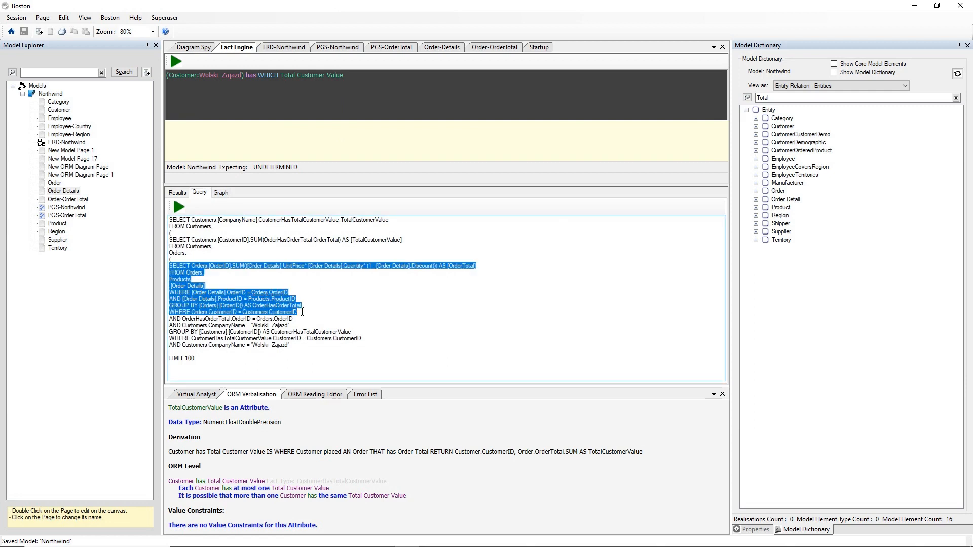
left_click_drag(302, 307, 169, 262)
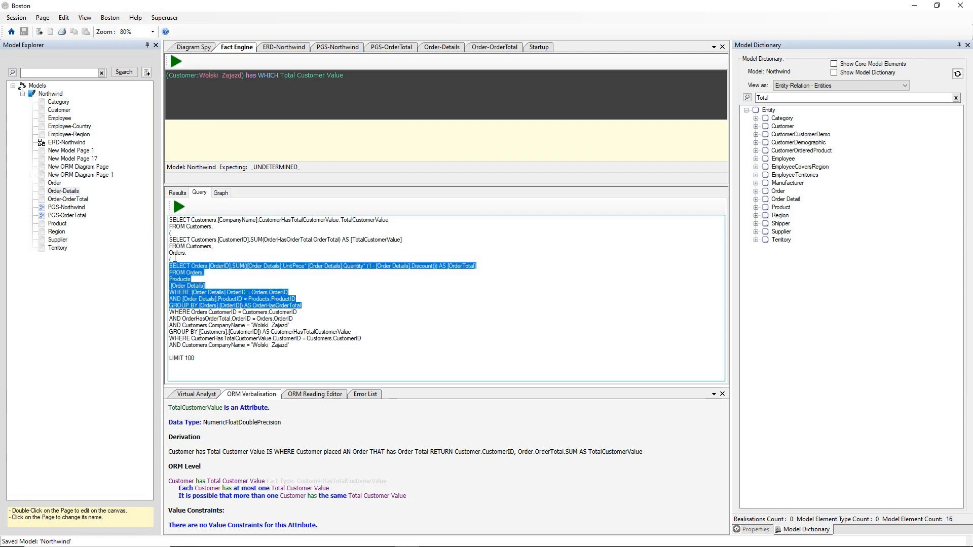
left_click_drag(169, 239, 215, 227)
left_click(374, 331)
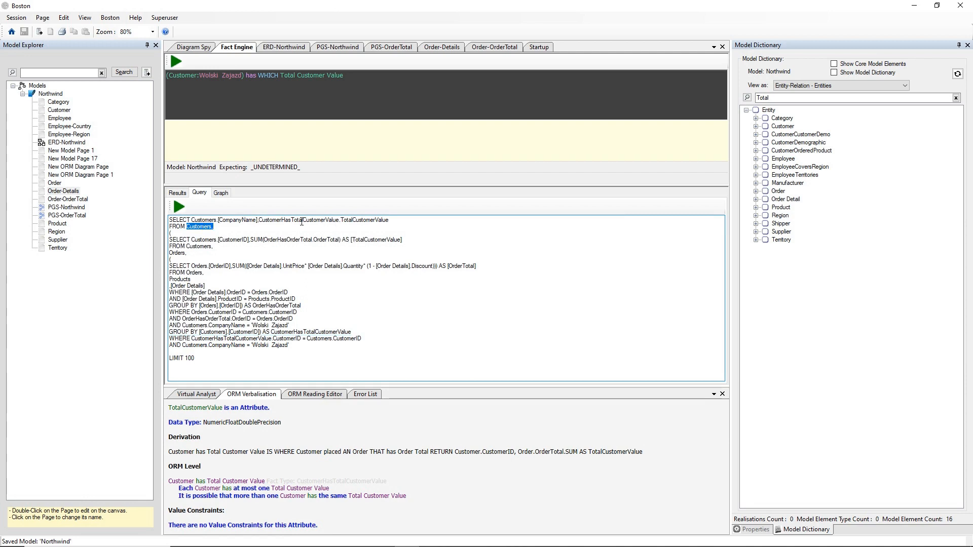
Try running the generated SQL directly, and rerun the customer query to show its full SQL again
left_click(179, 207)
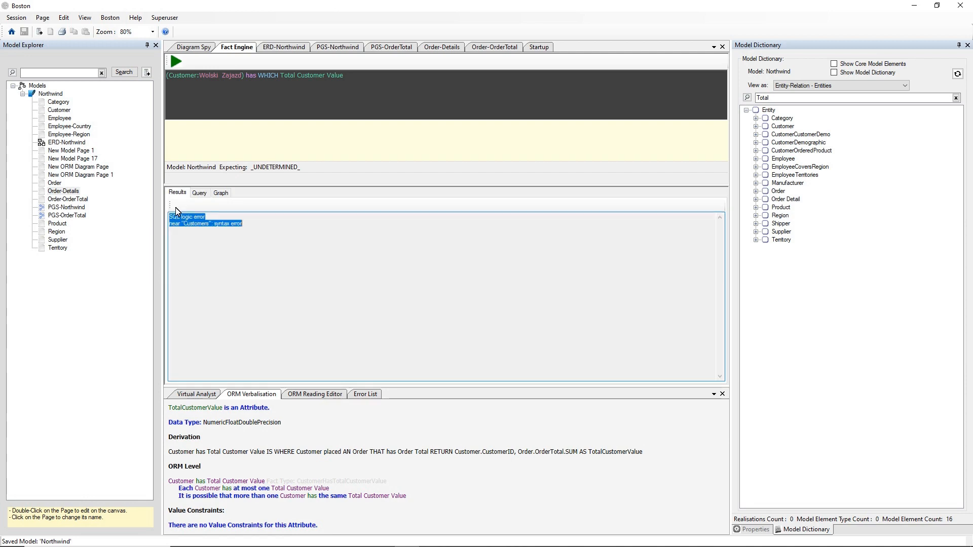
left_click(199, 193)
left_click(176, 62)
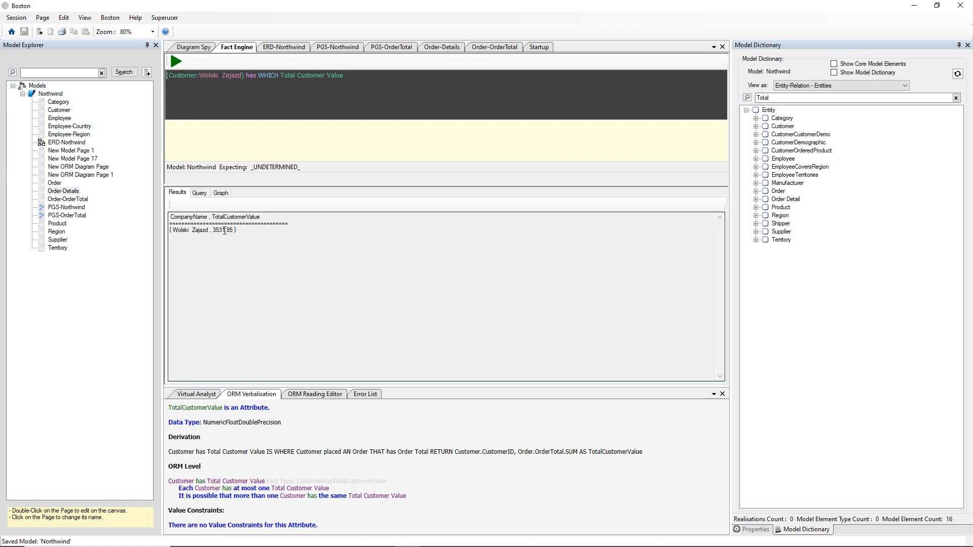
left_click(200, 193)
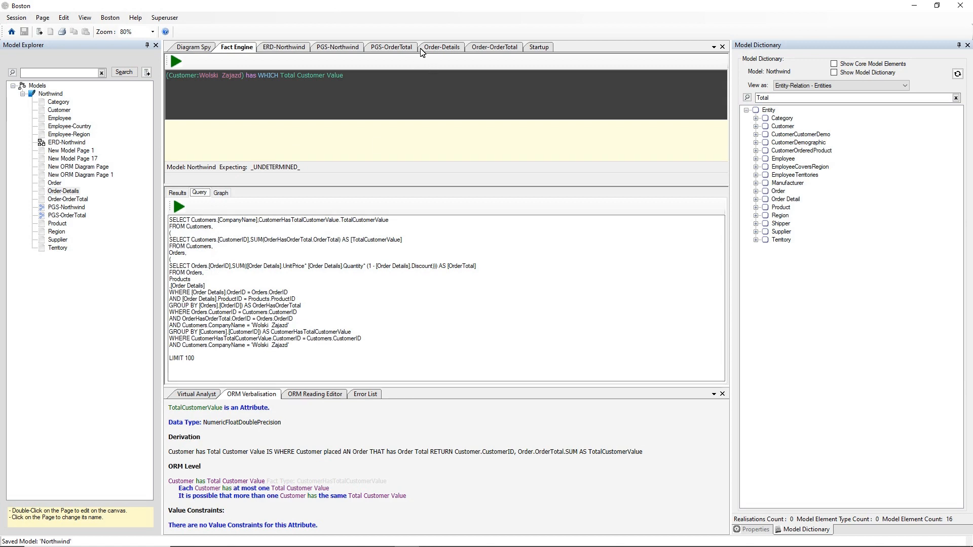
Review the derived fact types on the docked Order-Details diagram, and rerun the customer query in the Fact Engine
double_click(445, 48)
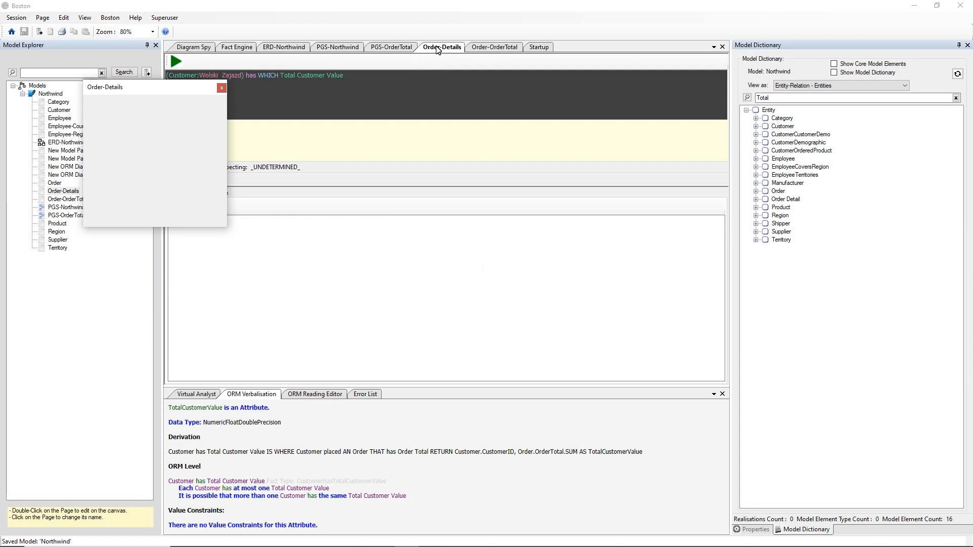
left_click_drag(186, 90, 446, 212)
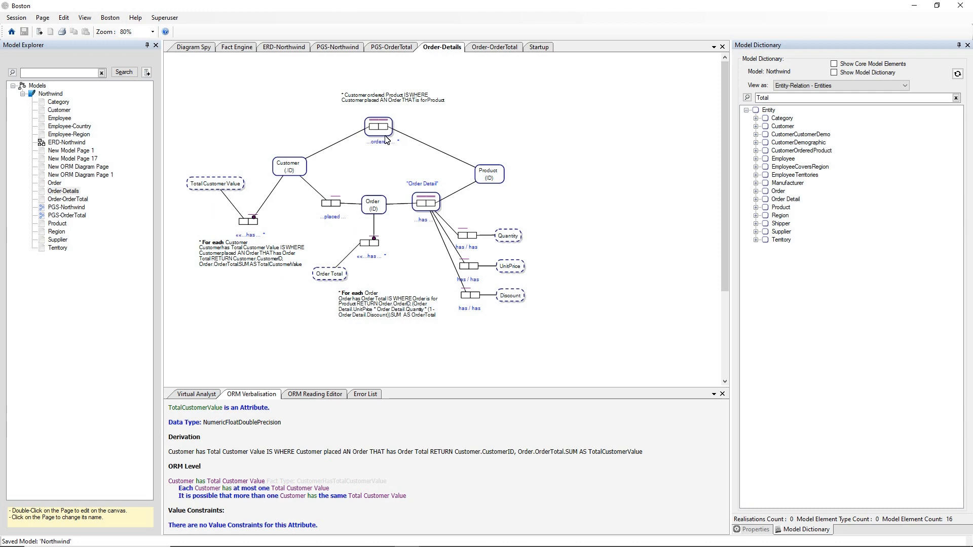
left_click(241, 47)
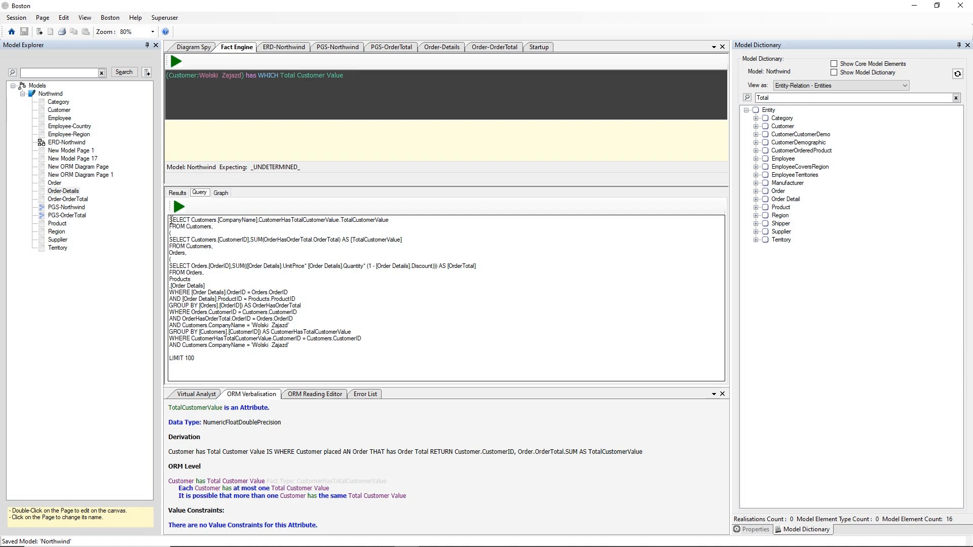
left_click(176, 61)
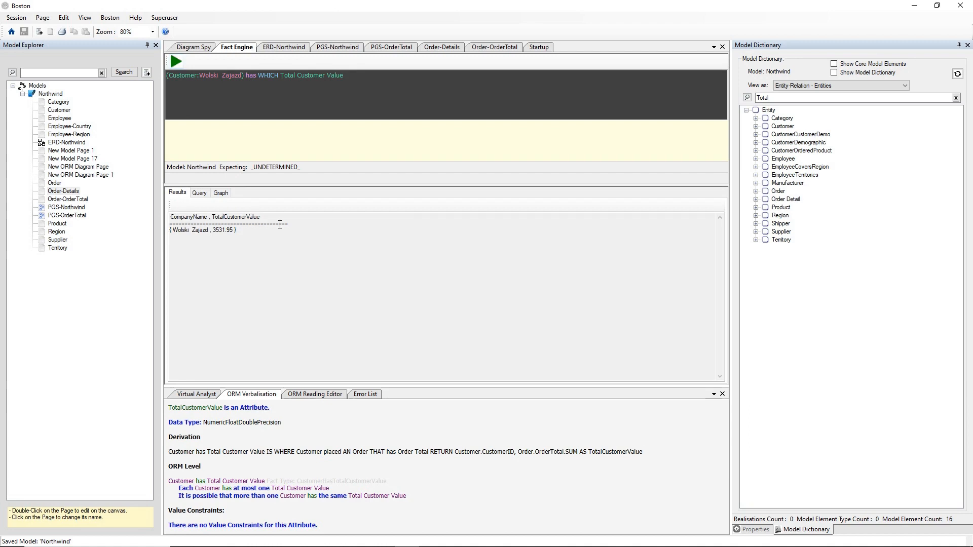
Switch to ChatGPT and enter the four table definitions with a request for SQL giving a Customer's total lifetime value
key("alt+Tab")
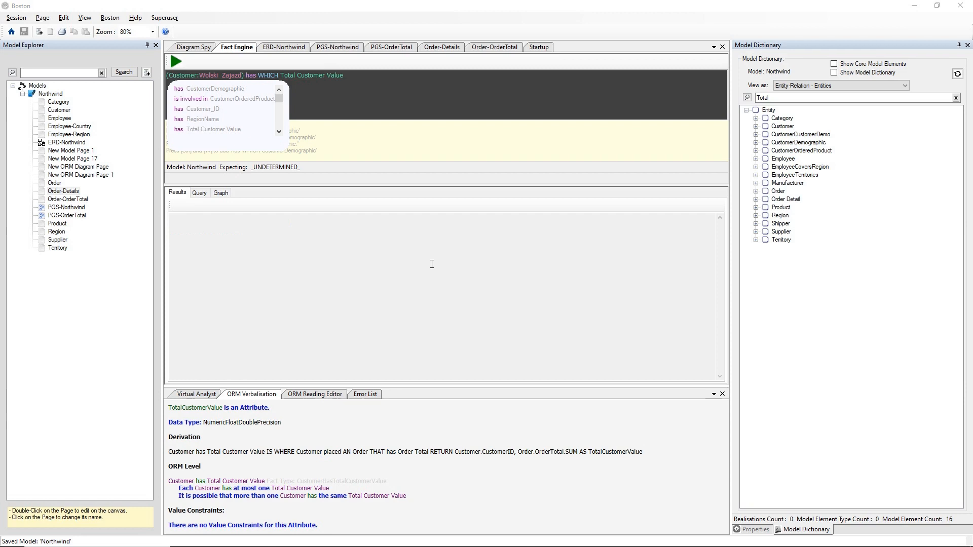
key("alt+Tab")
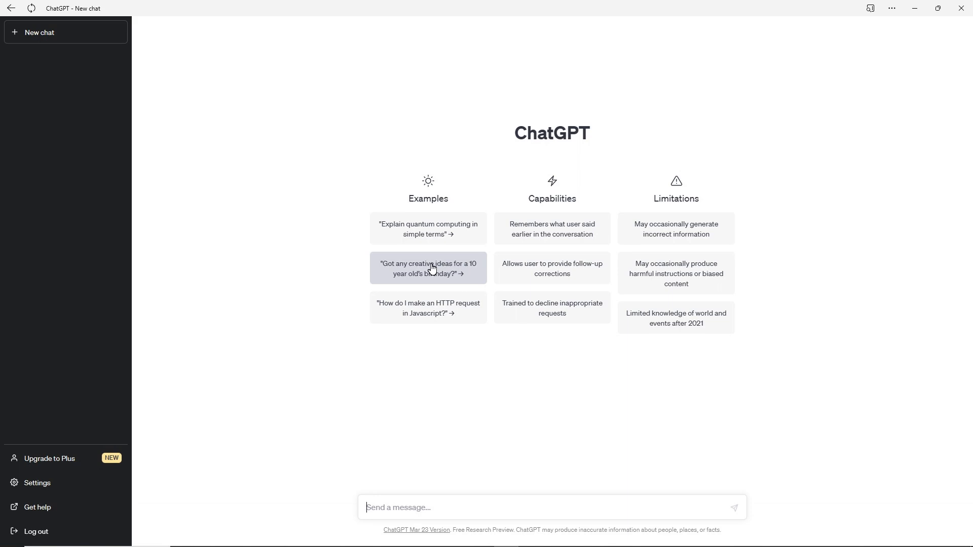
type("Customers { CustomerId, CompanyName} Orders {OrderId, OrderNumber} [Order Details] {OrderId, ProductId, Quantity, UnitPrice, Discount} Product {ProductId, ProductName}  Write me an SQL to get a Customer's total lifetime value where the total for an Order is the sum of Quantity * UnitPrice * (1 - Discount)")
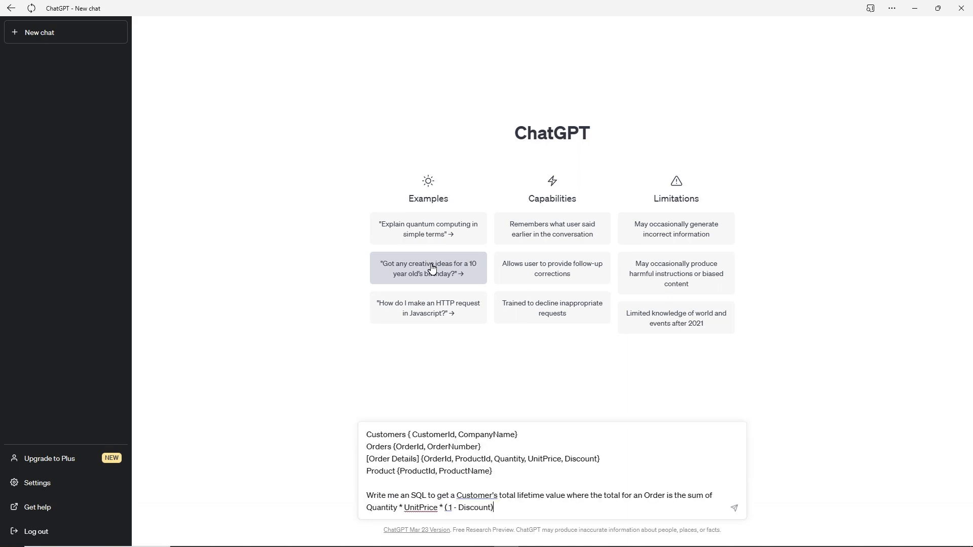
Review the table definitions and the Order total formula in the prompt, and send it to ChatGPT
key("shift+Up")
key("shift+Up")
key("shift+Up")
key("shift+Up")
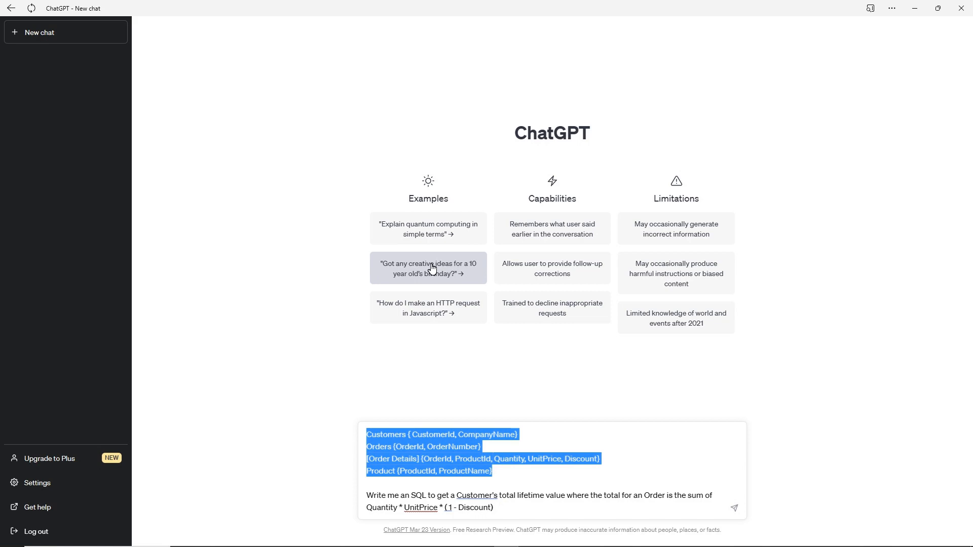
left_click(435, 497)
left_click(510, 505)
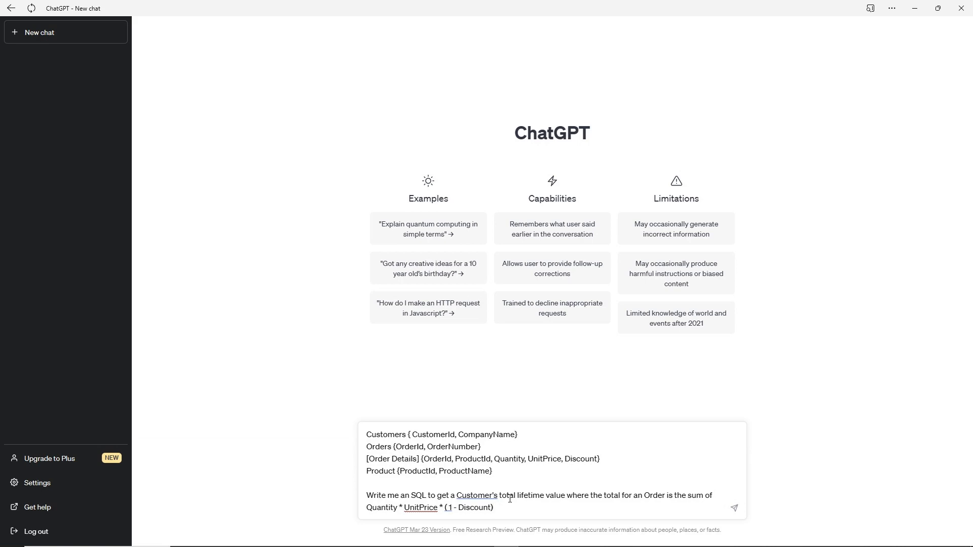
key("Return")
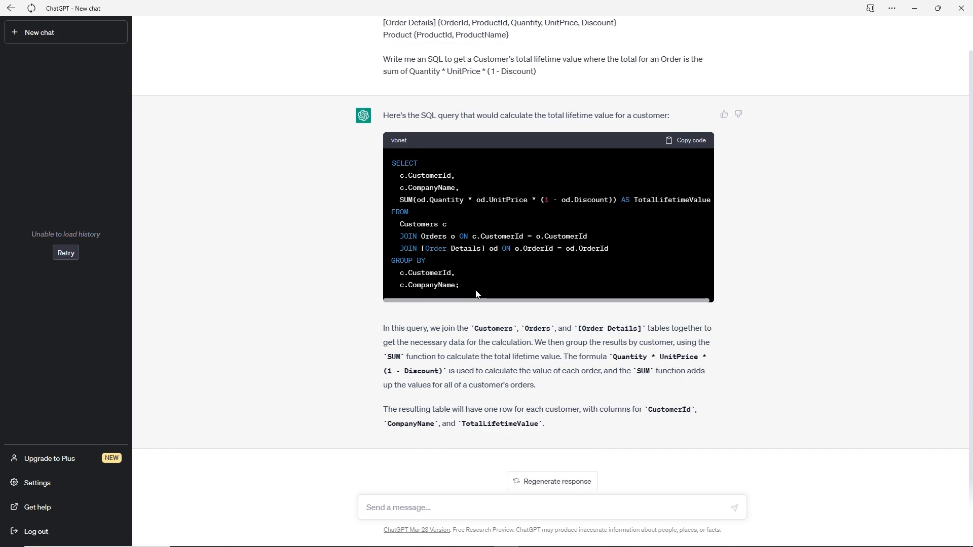
Copy ChatGPT's complete SQL query, switch to Boston and replace the generated SQL in the Fact Engine with it
left_click_drag(464, 285, 390, 165)
key("ctrl+c")
key("alt+Tab")
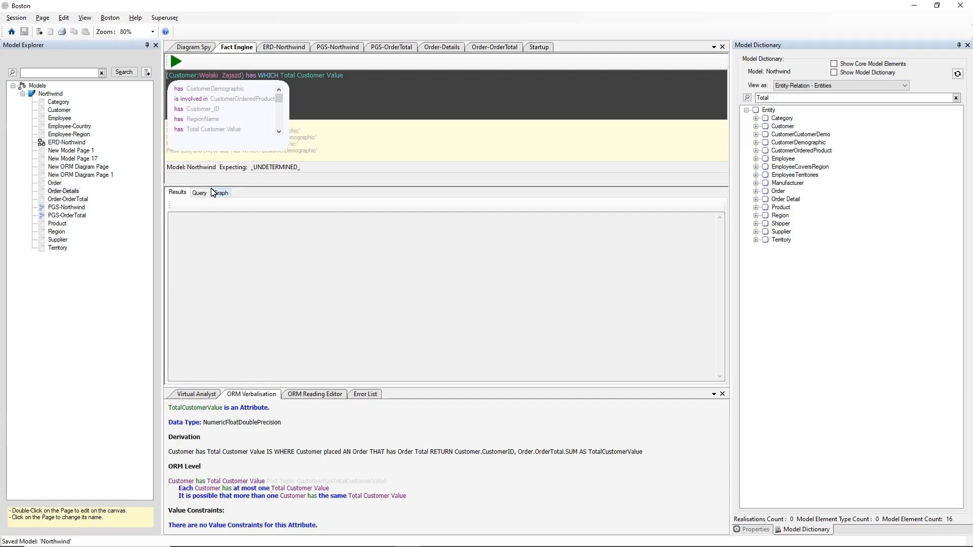
left_click(199, 192)
left_click(218, 360)
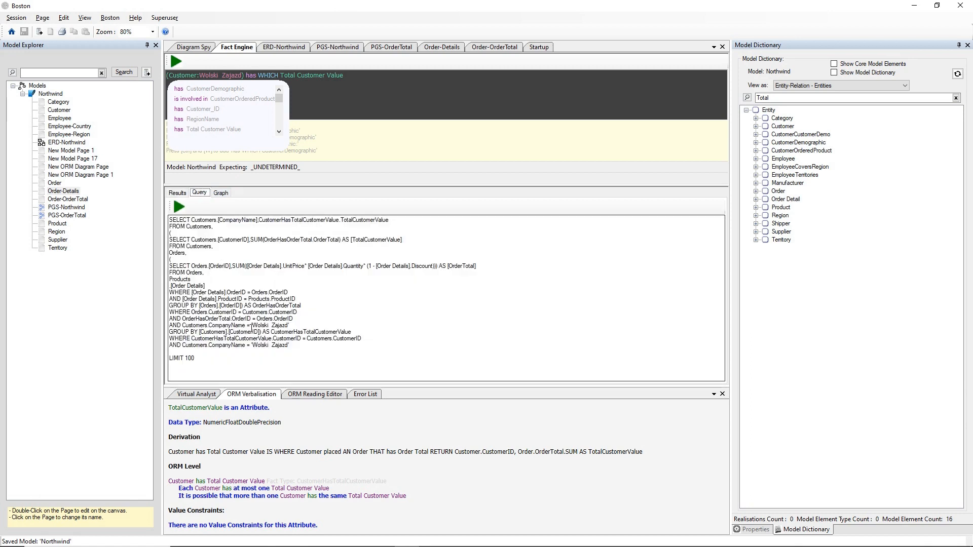
left_click_drag(219, 361, 149, 218)
key("ctrl+v")
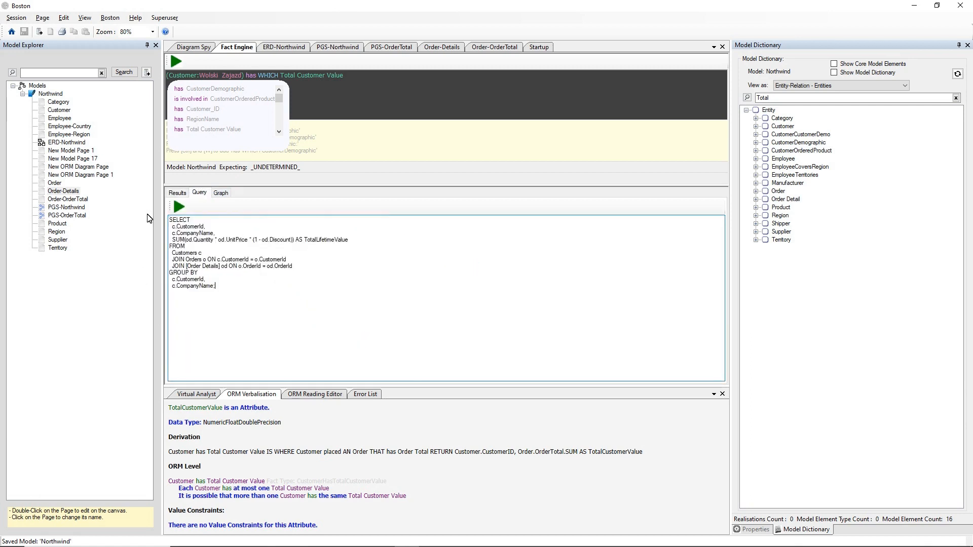
Run the pasted SQL and check the lifetime value of Wolski Zajazd at the end of the results
left_click(180, 205)
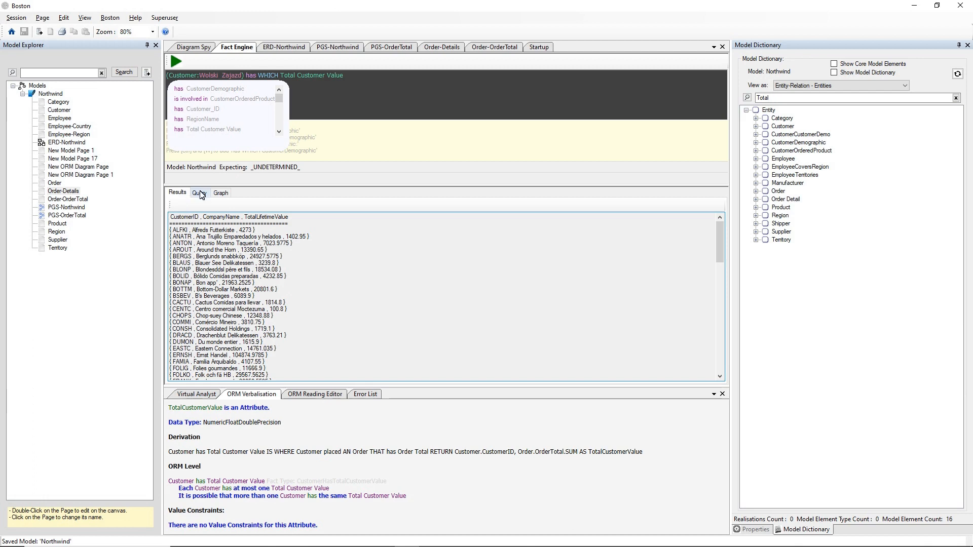
left_click_drag(721, 256, 718, 386)
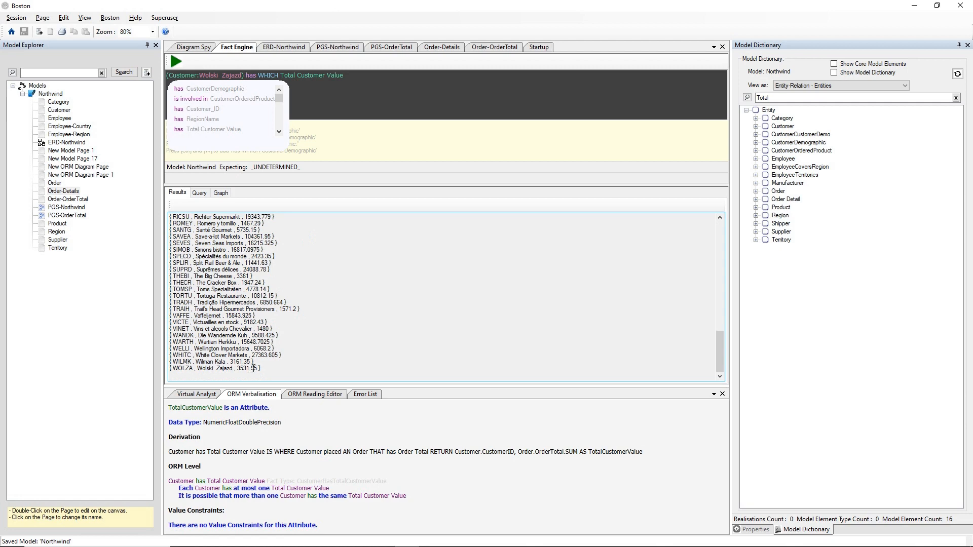
Review the pasted SQL alongside the Order-OrderTotal and Order-Details diagrams
left_click(199, 192)
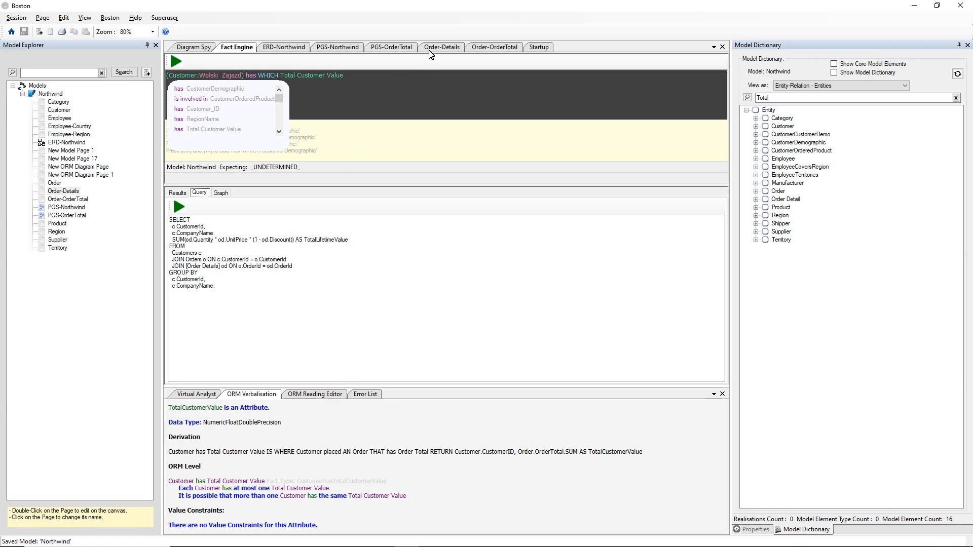
left_click(493, 47)
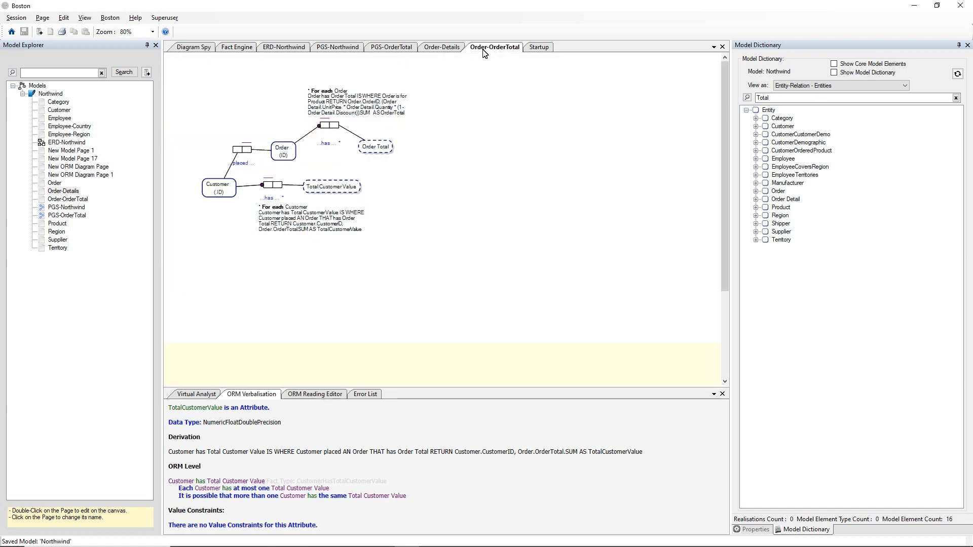
left_click(442, 47)
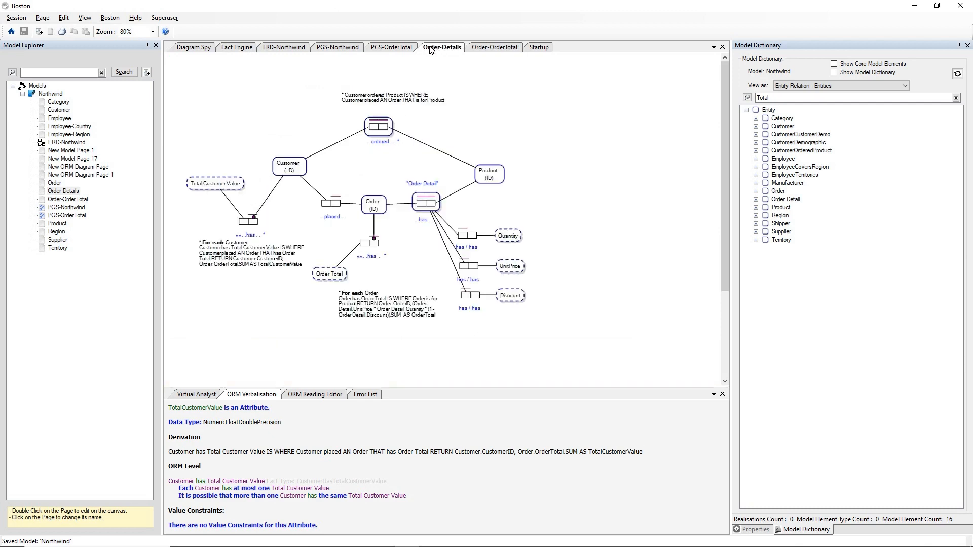
Review the PGS-OrderTotal and Order-Details diagrams and the ERD-Northwind diagram
left_click(399, 49)
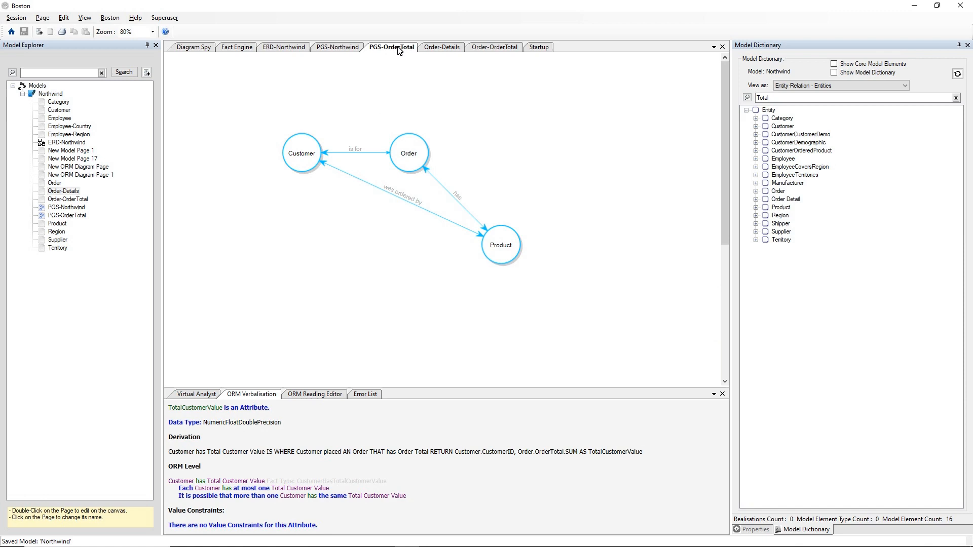
left_click(438, 47)
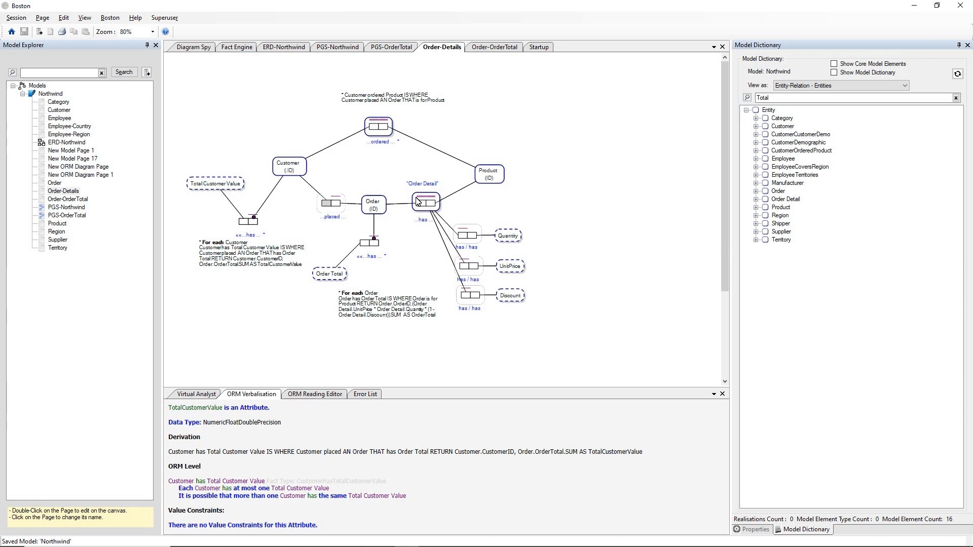
left_click(287, 48)
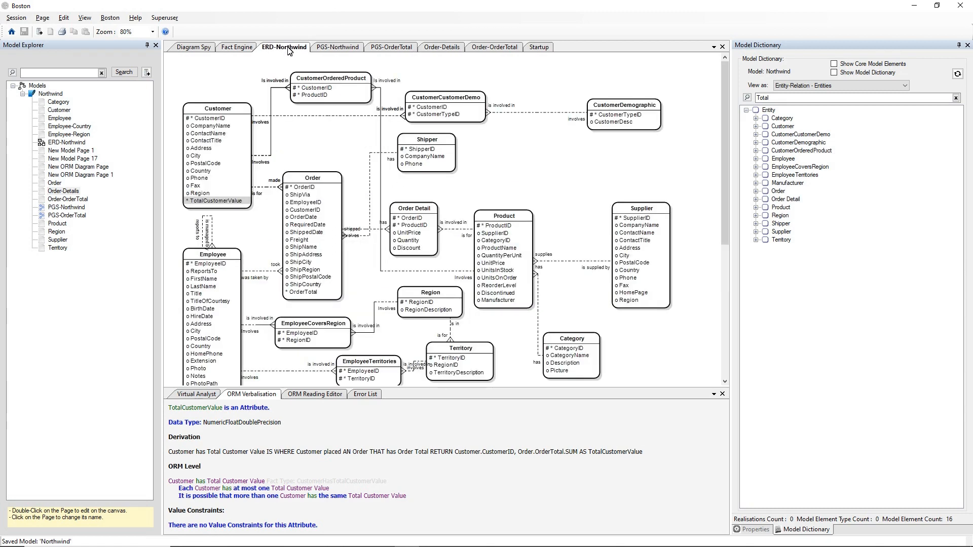
left_click(329, 149)
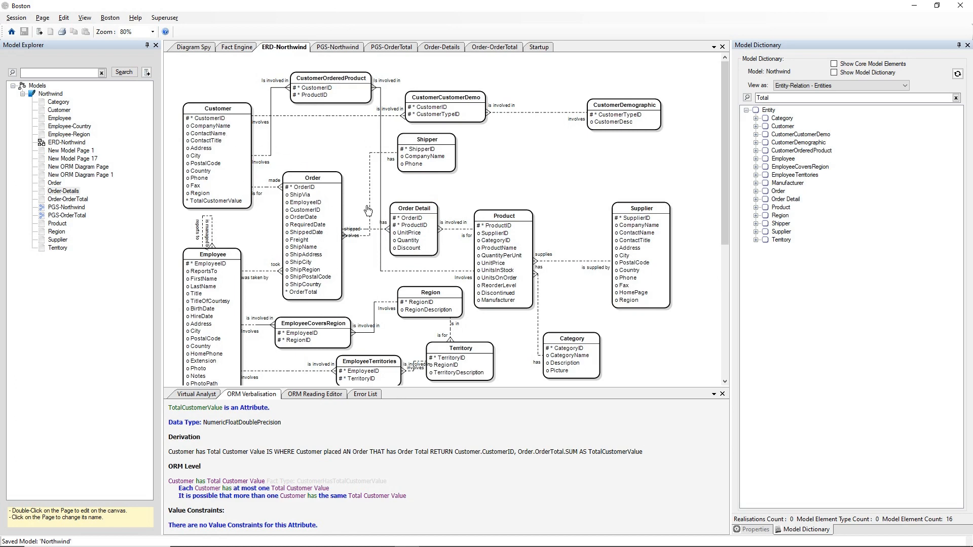
Examine the pasted SQL in the Fact Engine, highlighting its table joins, its GROUP BY clause and the SUM expression for TotalLifetimeValue
left_click(248, 49)
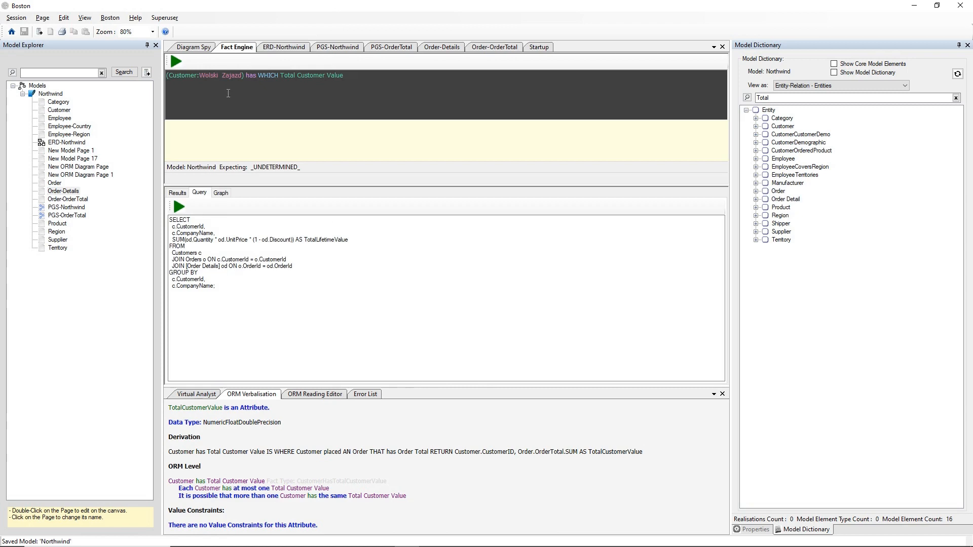
left_click(199, 249)
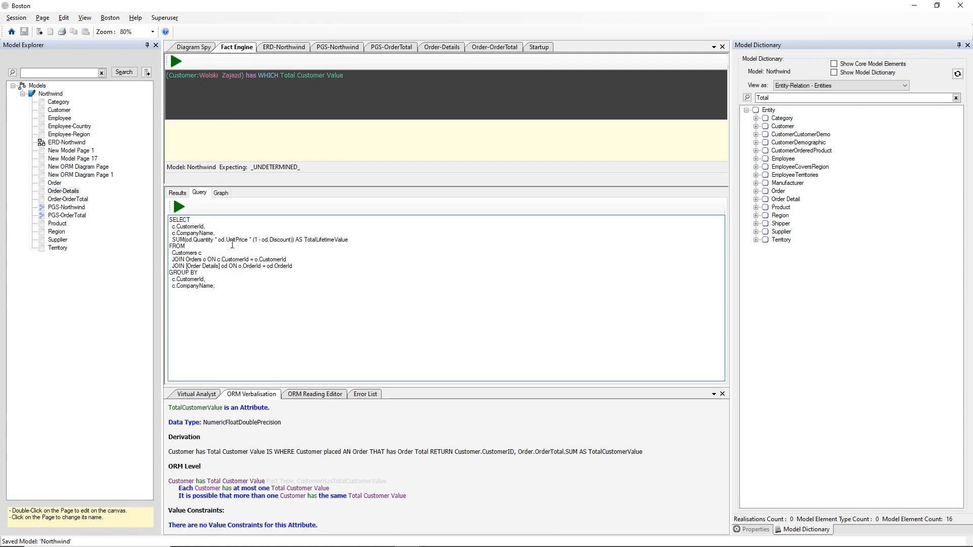
key("shift+Down")
key("shift+Down")
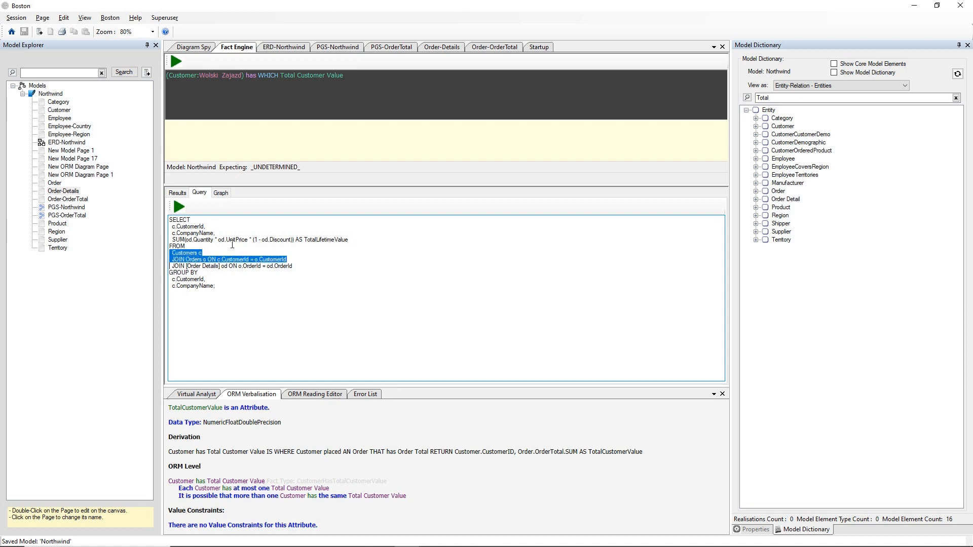
key("shift+Down")
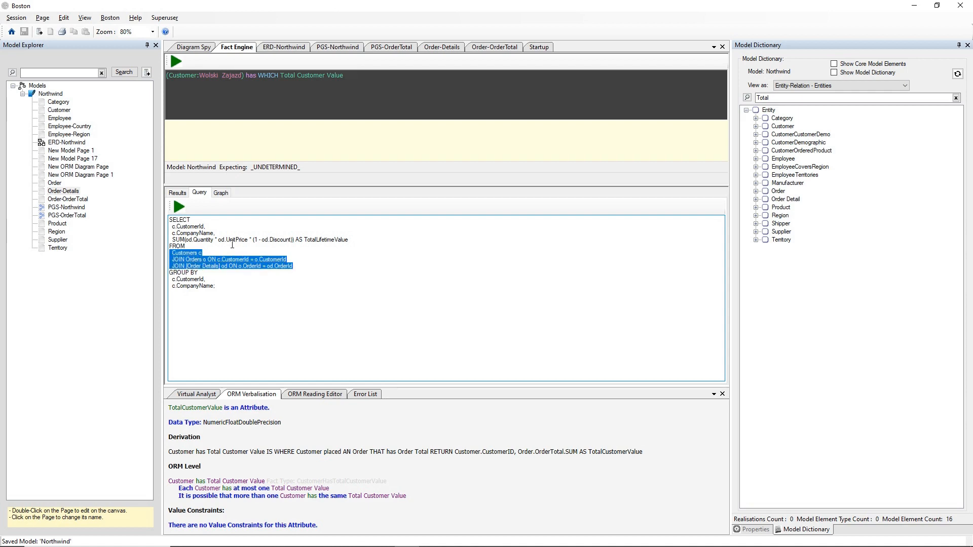
left_click_drag(227, 287, 164, 270)
left_click(188, 239)
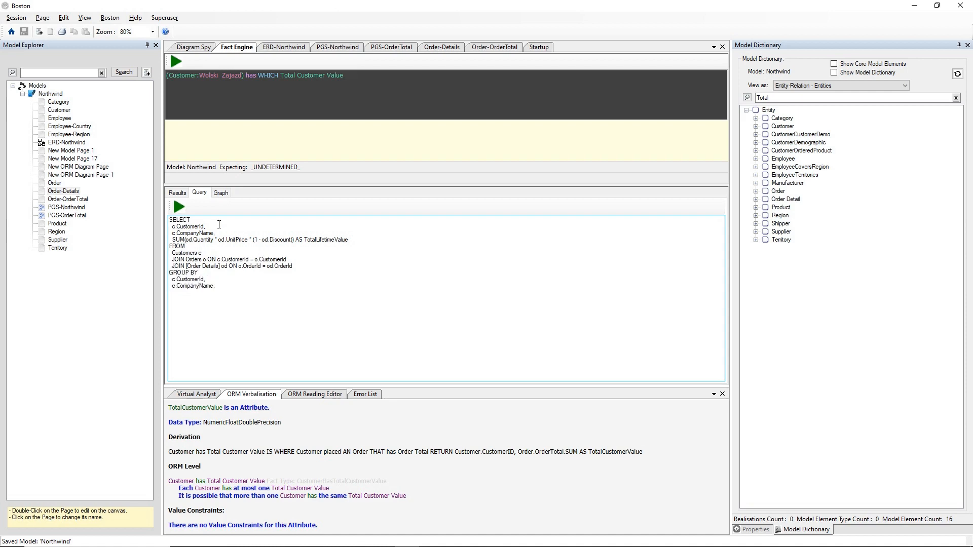
key("Home")
key("shift+End")
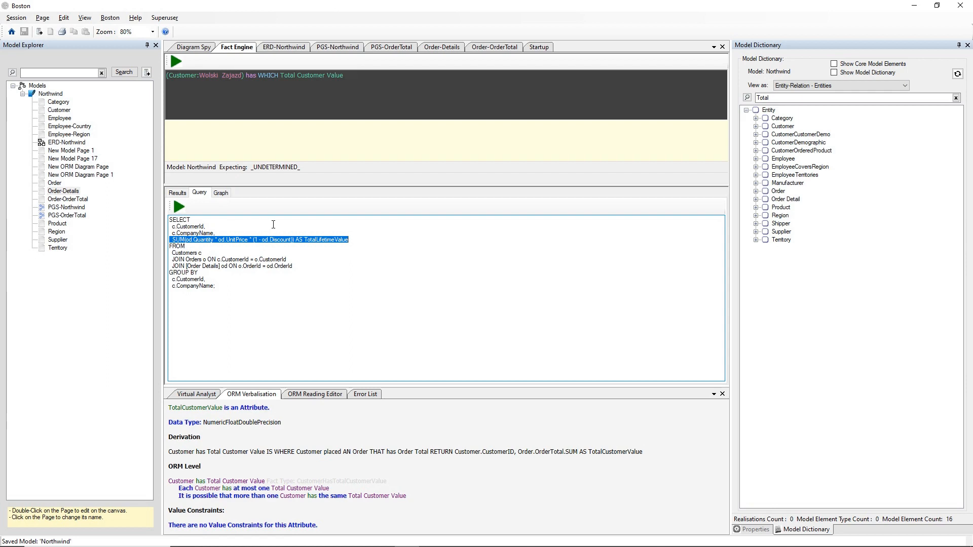
left_click(373, 240)
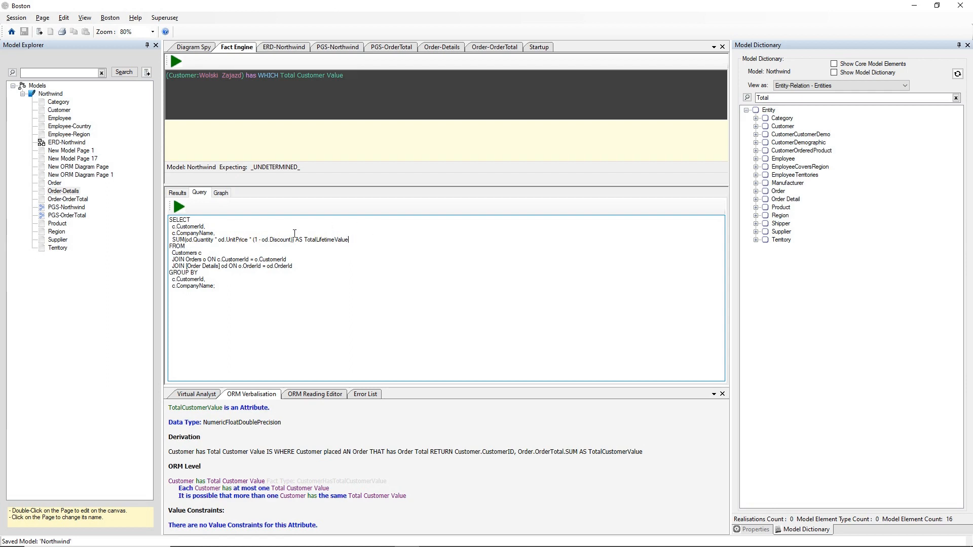
Rerun the pasted SQL and look at the last customers in the results
left_click(179, 207)
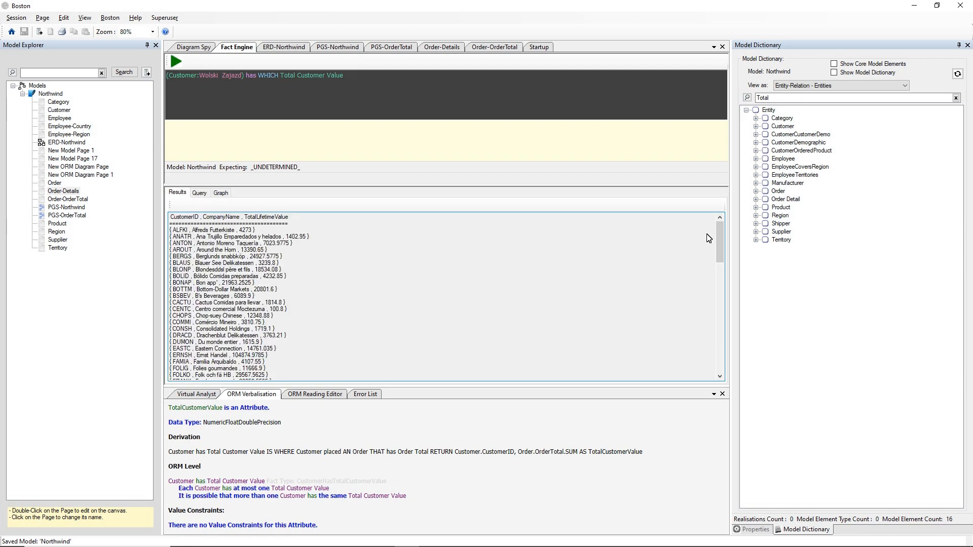
left_click_drag(720, 238, 741, 369)
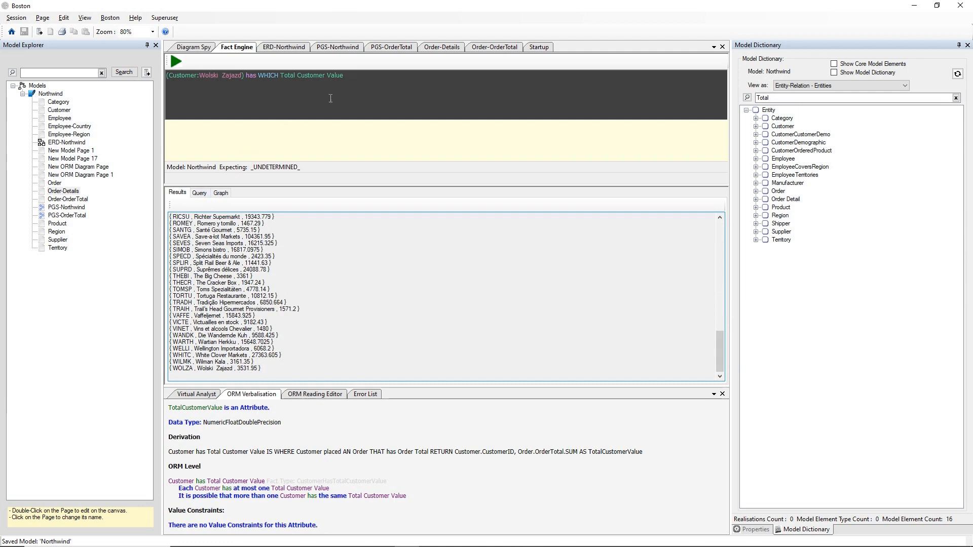
Rerun the Wolski Zajazd Total Customer Value query in the Fact Engine and compare its generated SQL with ChatGPT's query
left_click(181, 65)
left_click(199, 193)
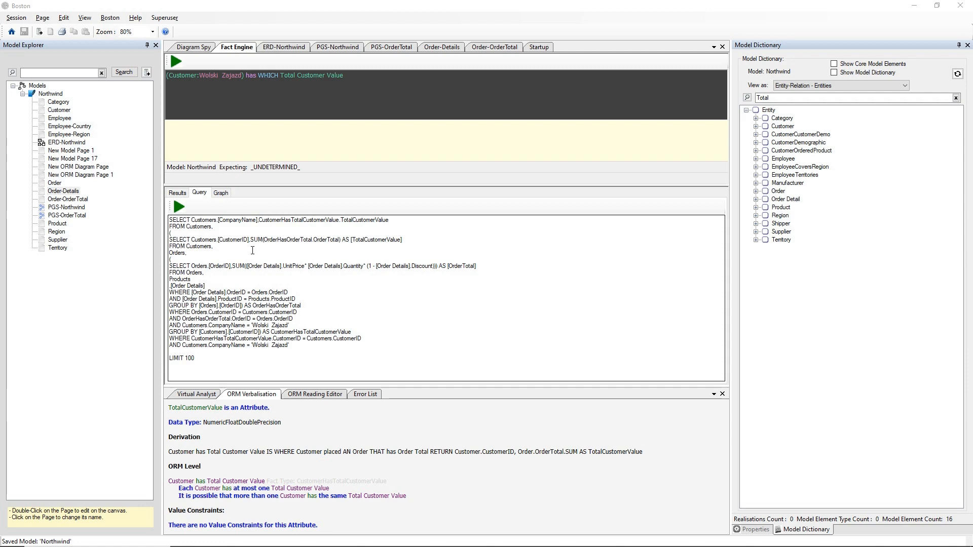
key("alt+Tab")
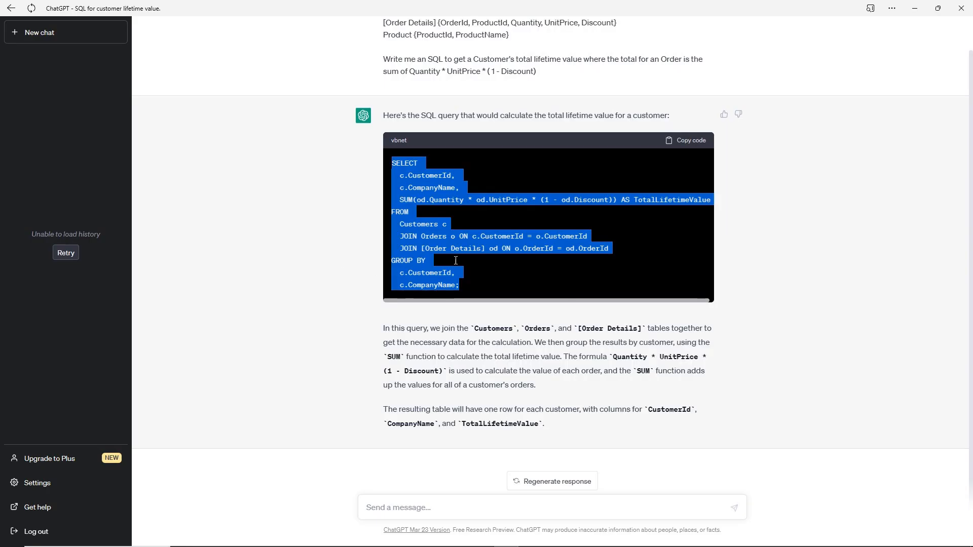
left_click(455, 261)
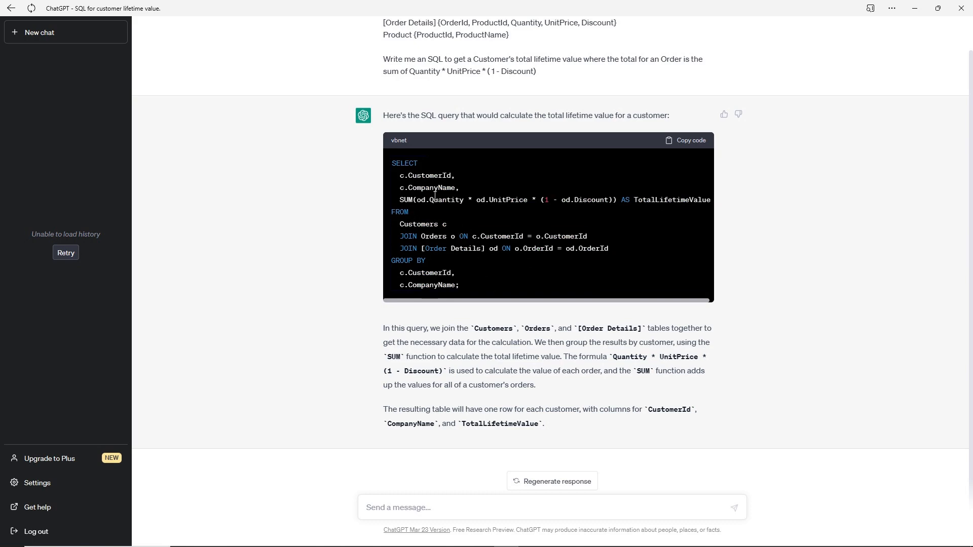
key("alt+Tab")
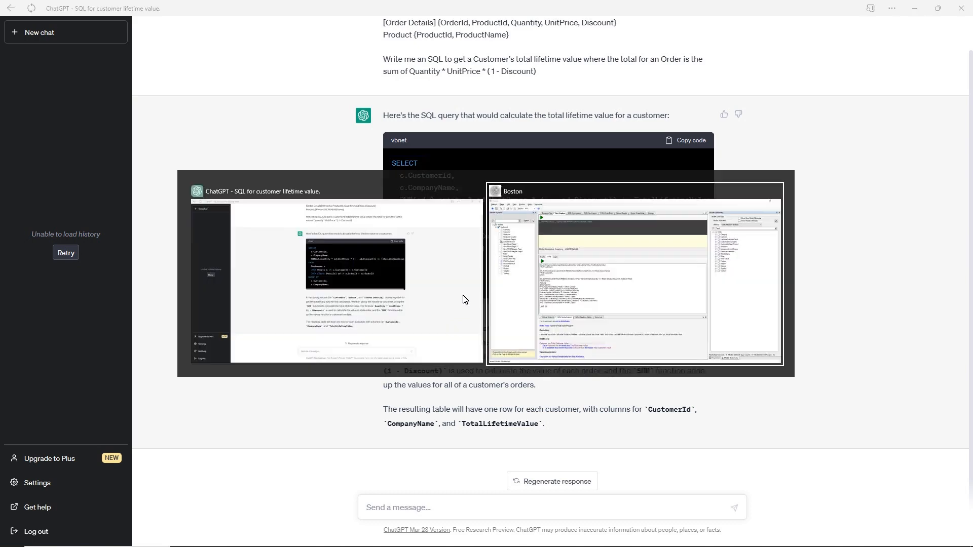
key("alt+Tab")
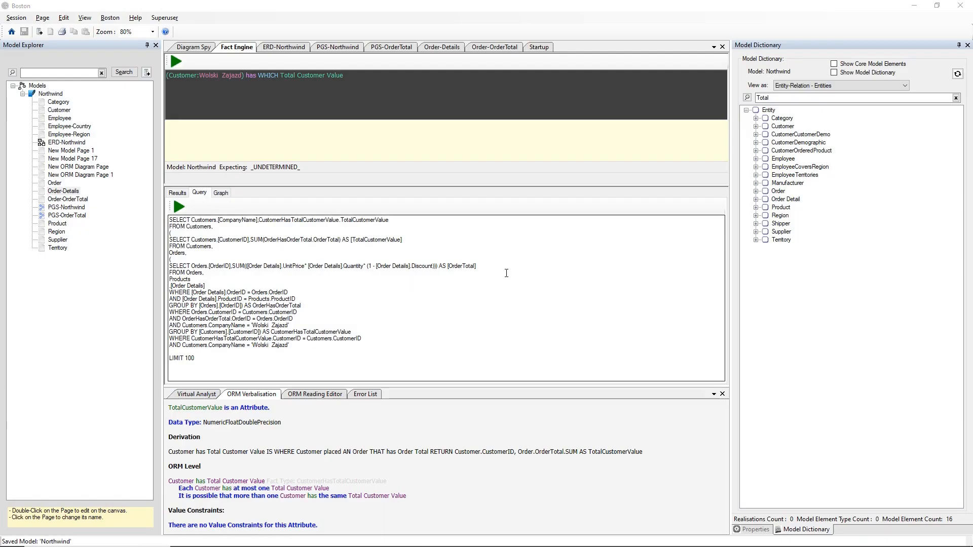
Review the Order-OrderTotal diagram, the derivation of the Order entity's OrderTotal attribute in ERD-Northwind, and the Order-Details diagram
left_click(478, 48)
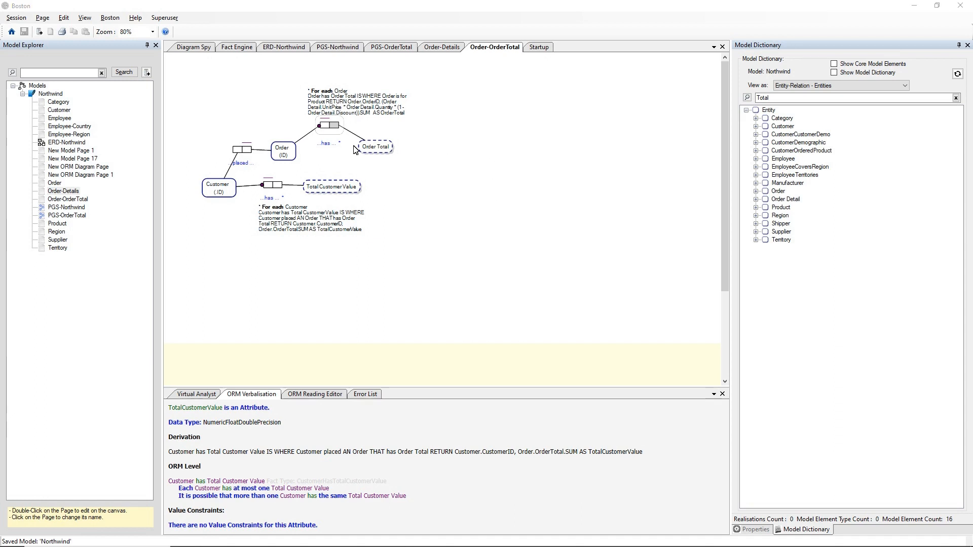
left_click(285, 47)
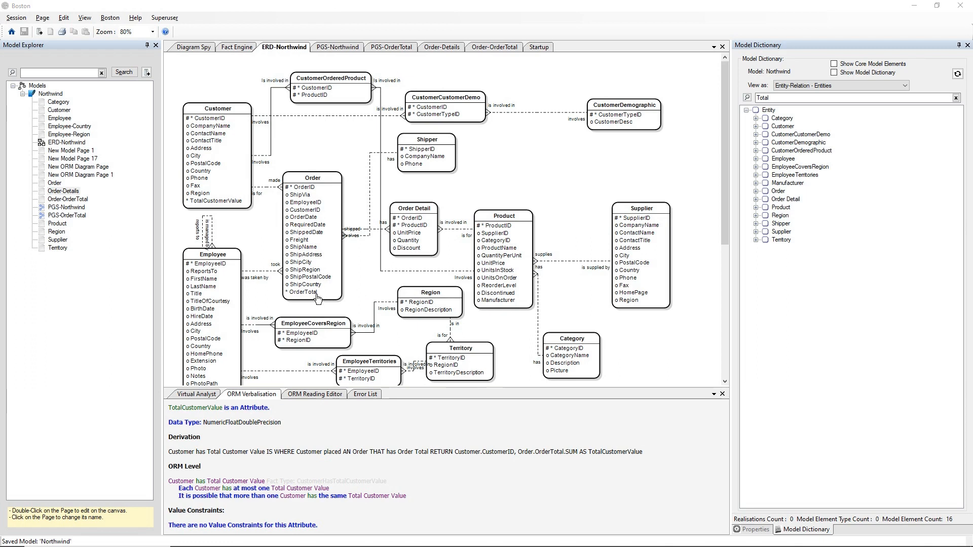
left_click(301, 296)
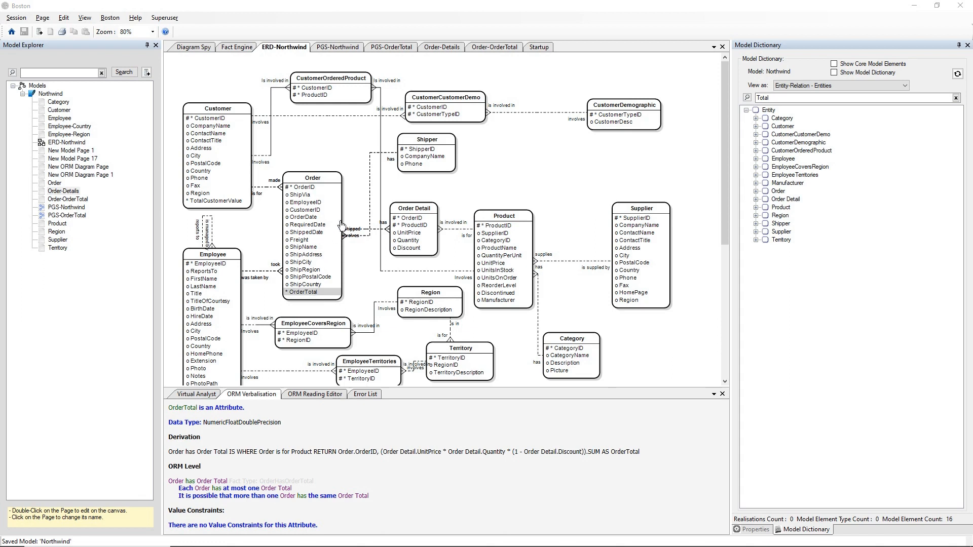
left_click(448, 49)
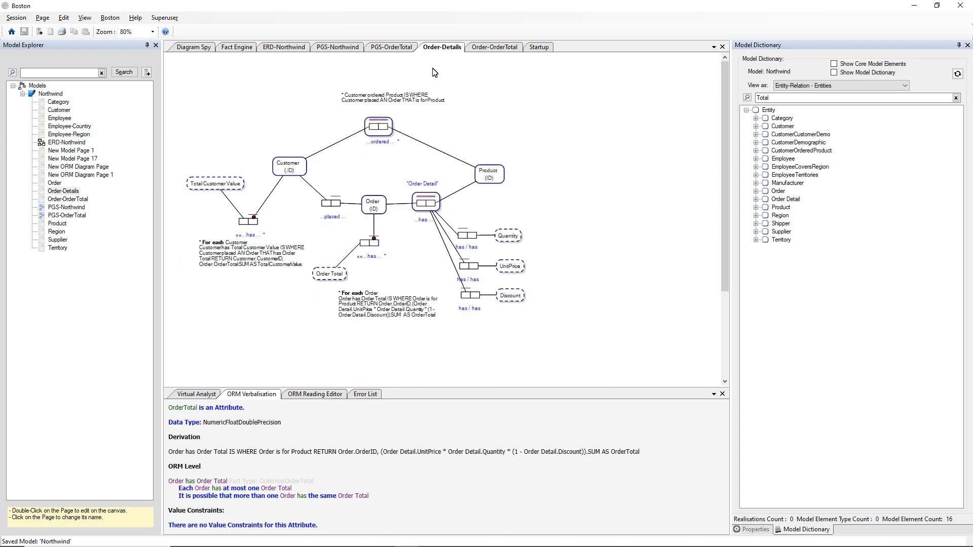